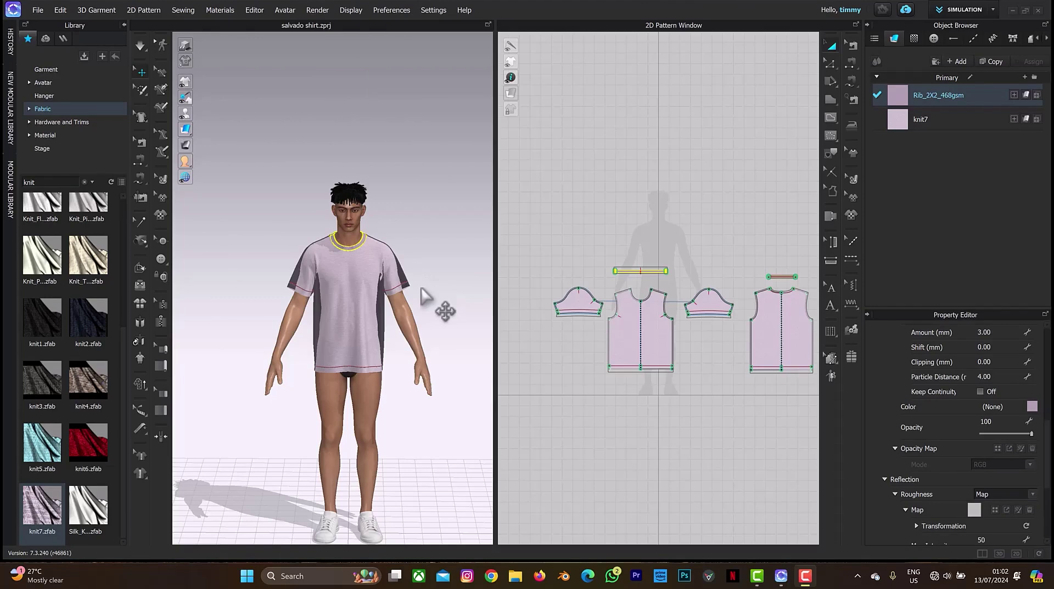
Step: Hide the avatar so that only the T-shirt remains in the 3D view
{"action": "scroll", "coordinate": [412, 272], "scroll_direction": "up", "scroll_amount": 3}
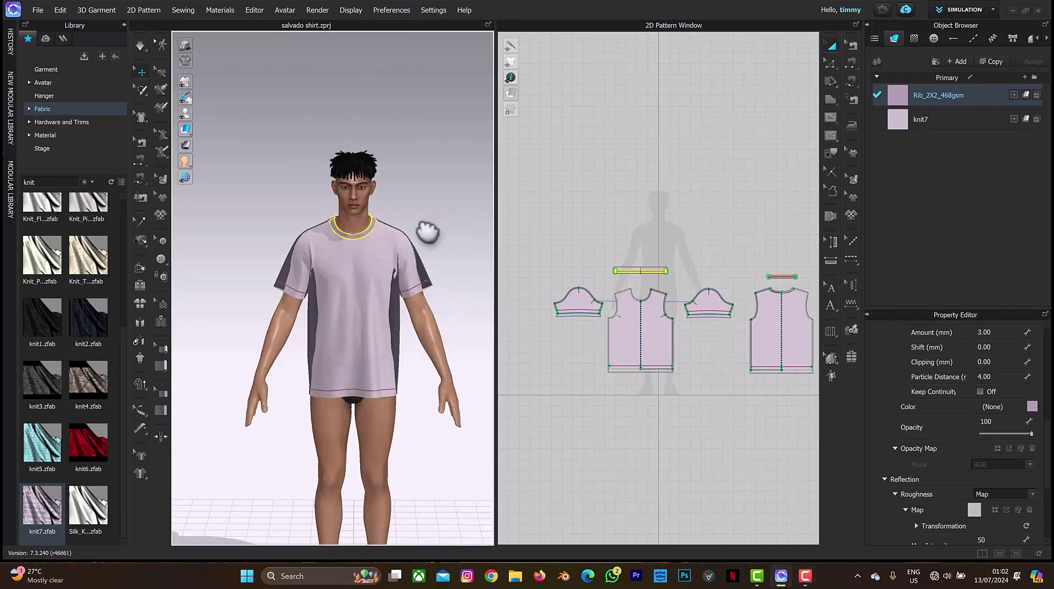
{"action": "scroll", "coordinate": [428, 233], "scroll_direction": "up", "scroll_amount": 3}
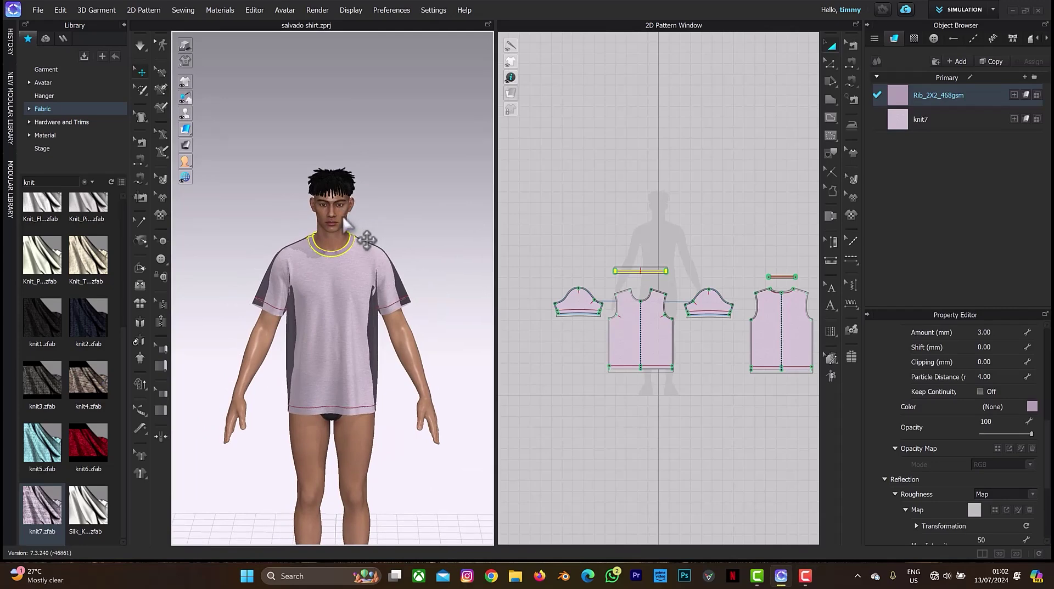
{"action": "left_click", "coordinate": [342, 219]}
{"action": "key", "text": "shift+a"}
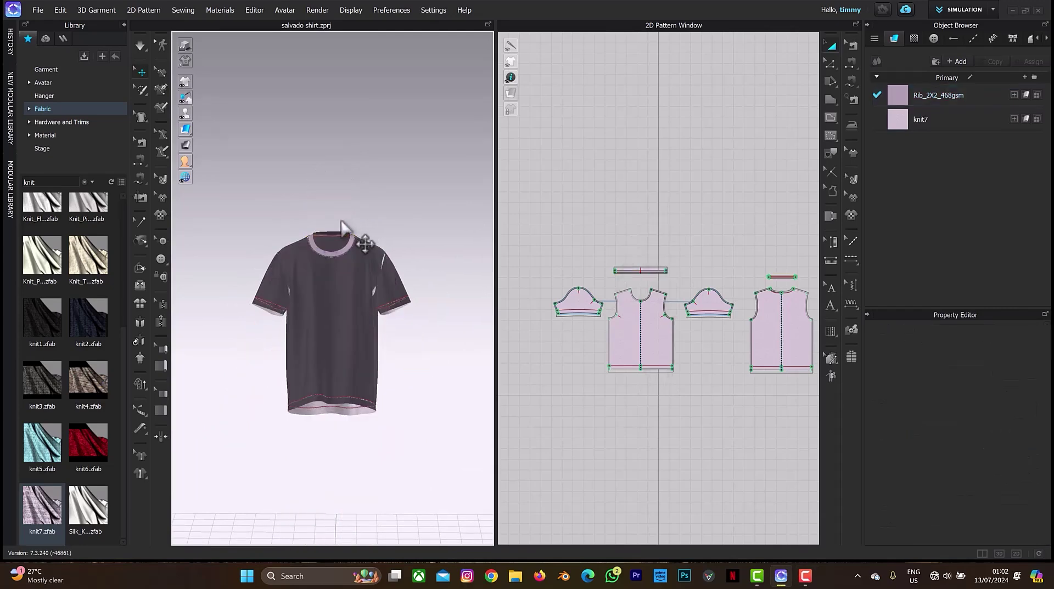
{"action": "scroll", "coordinate": [368, 233], "scroll_direction": "up", "scroll_amount": 2}
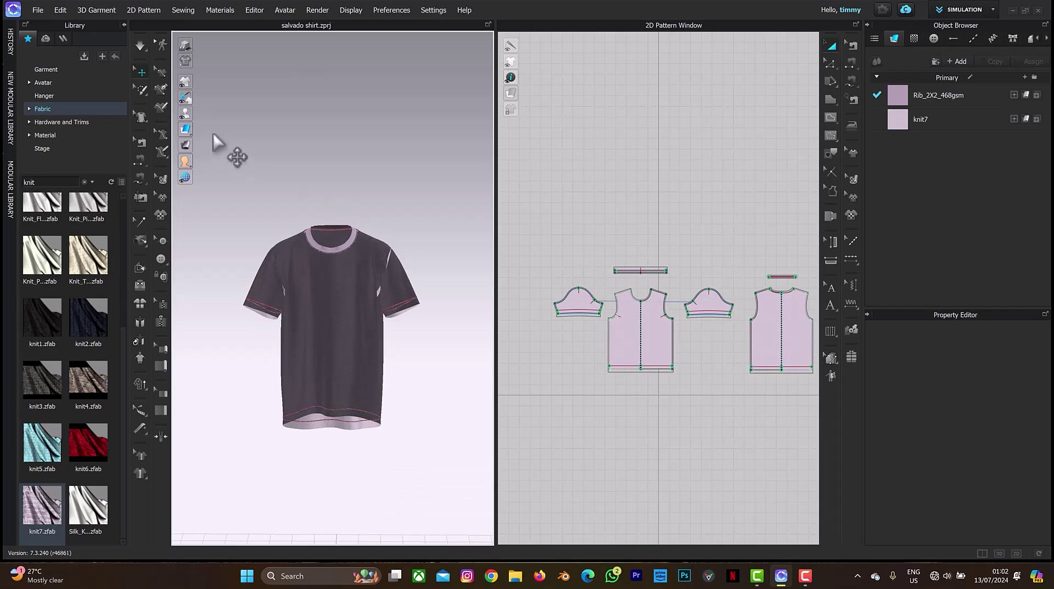
Step: Switch the garment display to the thick textured surface style and check the shirt from the front
{"action": "mouse_move", "coordinate": [186, 130]}
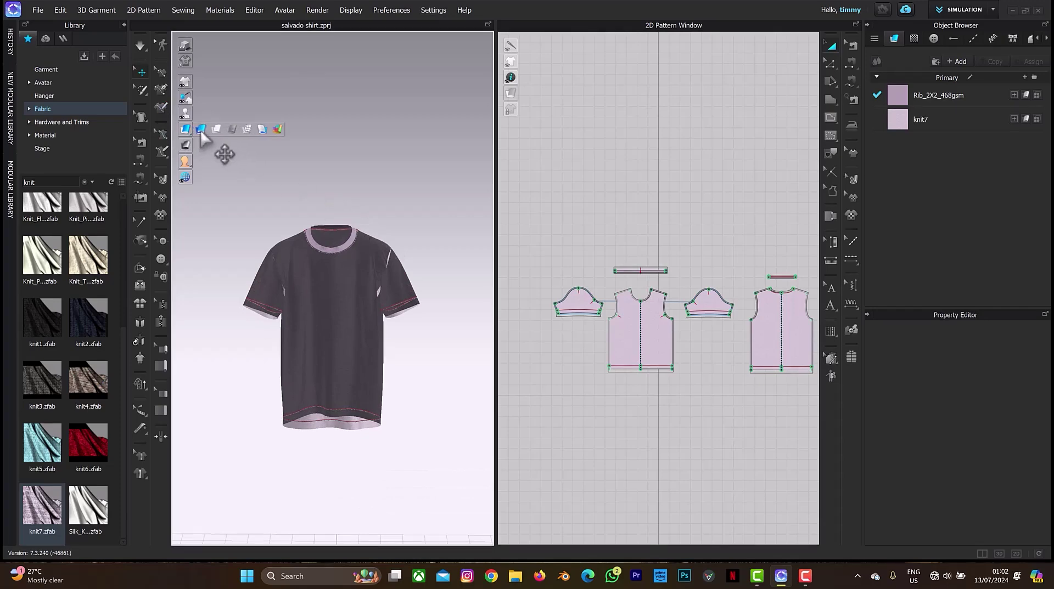
{"action": "left_click", "coordinate": [200, 130]}
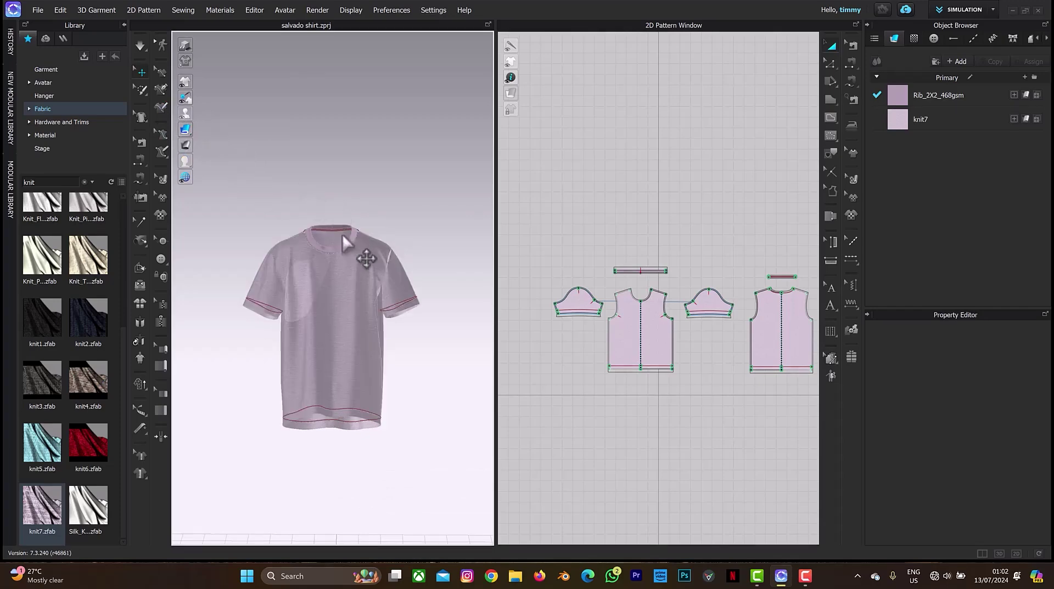
{"action": "mouse_move", "coordinate": [357, 234]}
{"action": "right_mouse_down"}
{"action": "mouse_move", "coordinate": [388, 228]}
{"action": "mouse_move", "coordinate": [360, 228]}
{"action": "right_mouse_up"}
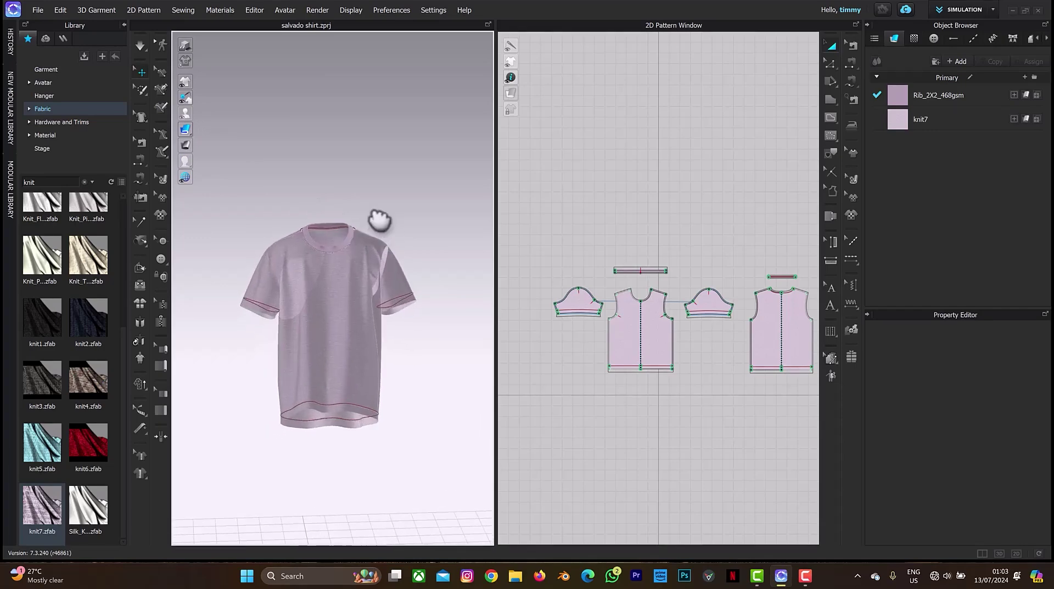
{"action": "middle_click_drag", "start_coordinate": [377, 219], "coordinate": [366, 247]}
{"action": "right_click_drag", "start_coordinate": [367, 247], "coordinate": [360, 228]}
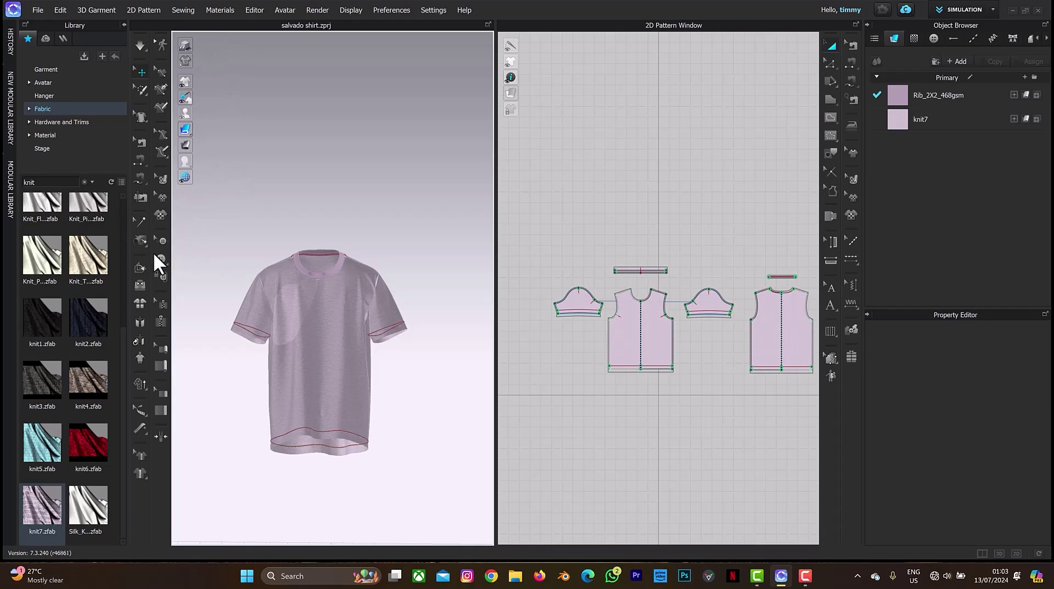
Step: Rotate the shirt about the X-axis with Fold 3D Garment to lay it on the ground grid
{"action": "left_click", "coordinate": [140, 289]}
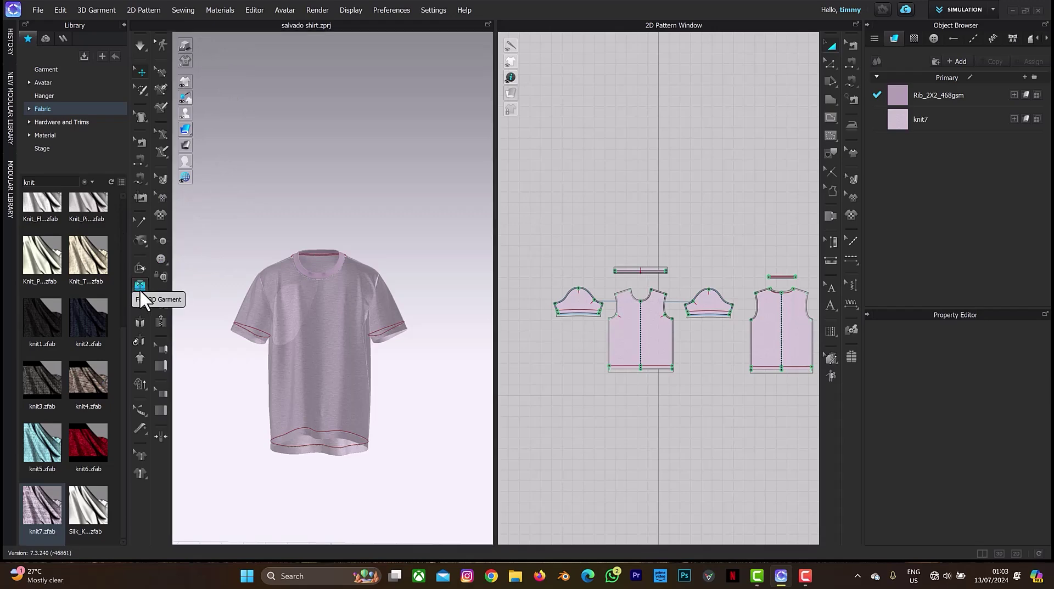
{"action": "left_click", "coordinate": [145, 276]}
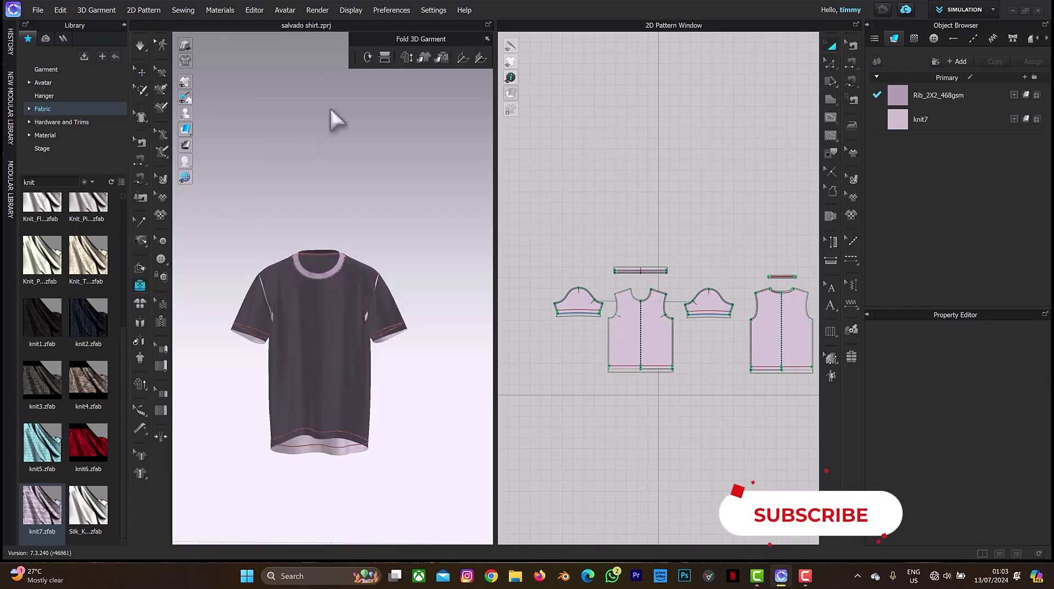
{"action": "left_click", "coordinate": [367, 58]}
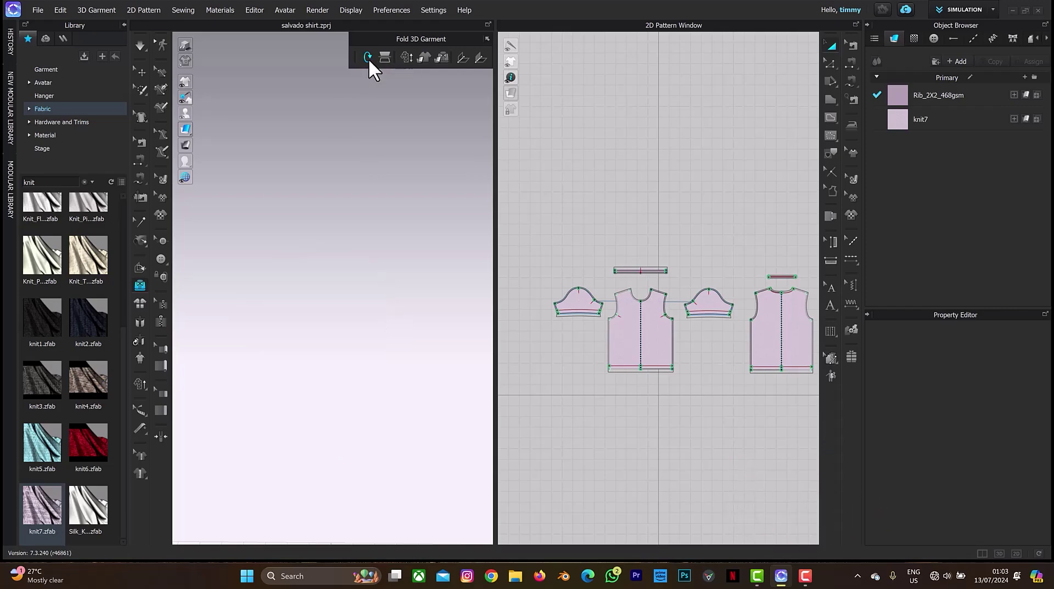
{"action": "scroll", "coordinate": [412, 485], "scroll_direction": "down", "scroll_amount": 5}
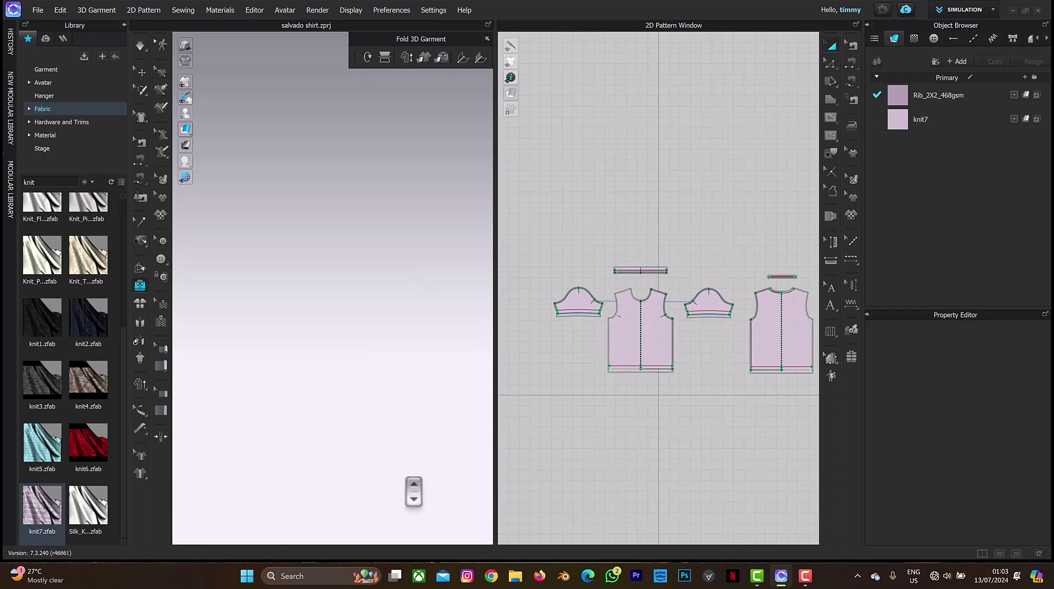
{"action": "middle_click_drag", "start_coordinate": [418, 481], "coordinate": [445, 384]}
{"action": "scroll", "coordinate": [423, 400], "scroll_direction": "down", "scroll_amount": 2}
{"action": "scroll", "coordinate": [424, 400], "scroll_direction": "up", "scroll_amount": 4}
{"action": "right_click_drag", "start_coordinate": [414, 405], "coordinate": [477, 351]}
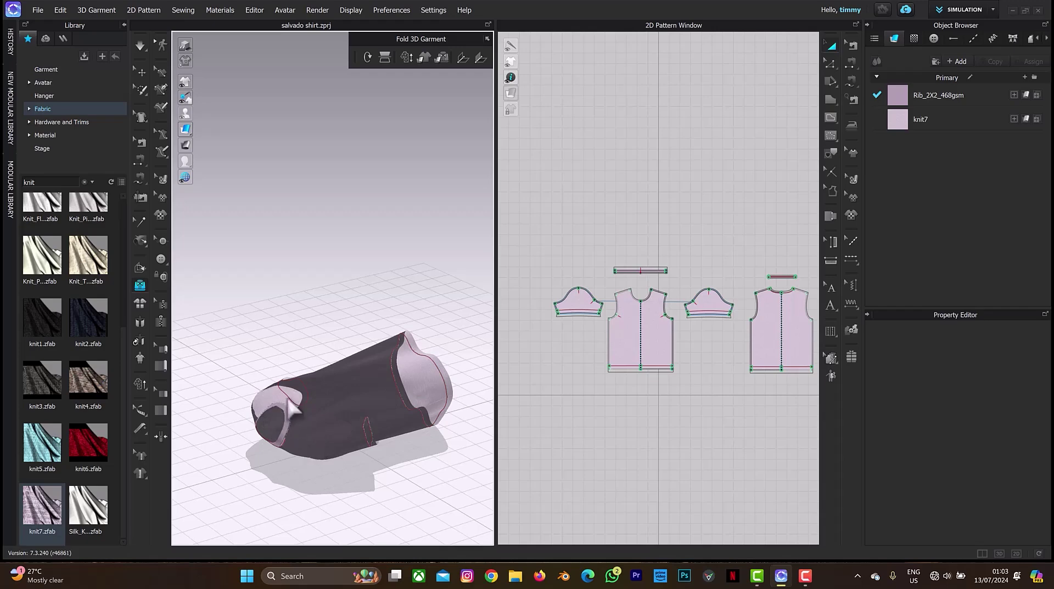
{"action": "left_click_drag", "start_coordinate": [277, 423], "coordinate": [290, 420]}
Step: Press the laid-down shirt toward the ground and let it settle by running and stopping the simulation
{"action": "left_click", "coordinate": [386, 54]}
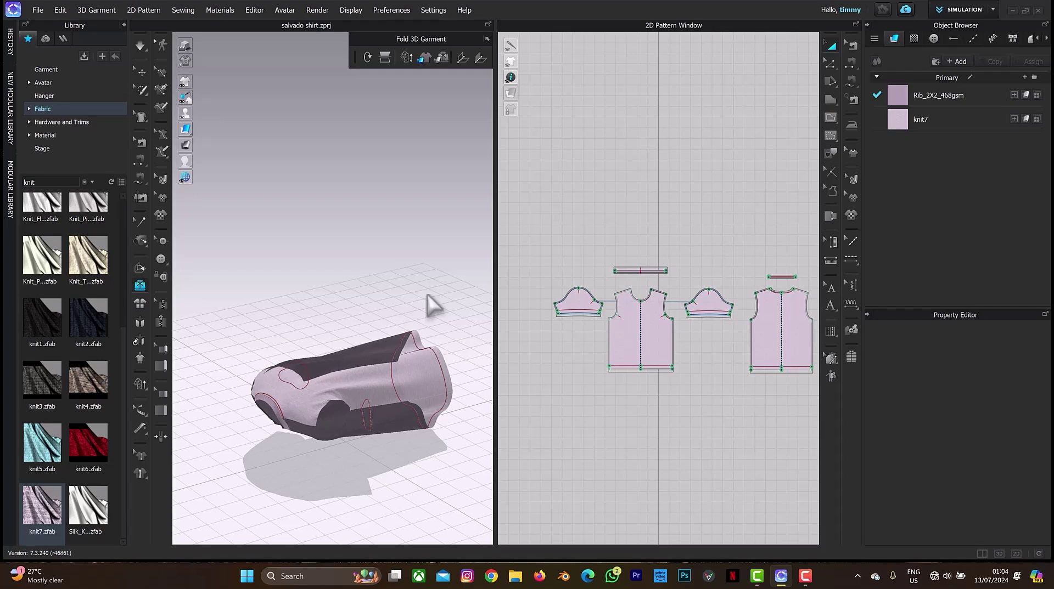
{"action": "mouse_move", "coordinate": [345, 421]}
{"action": "right_mouse_down"}
{"action": "mouse_move", "coordinate": [361, 419]}
{"action": "mouse_move", "coordinate": [345, 420]}
{"action": "right_mouse_up"}
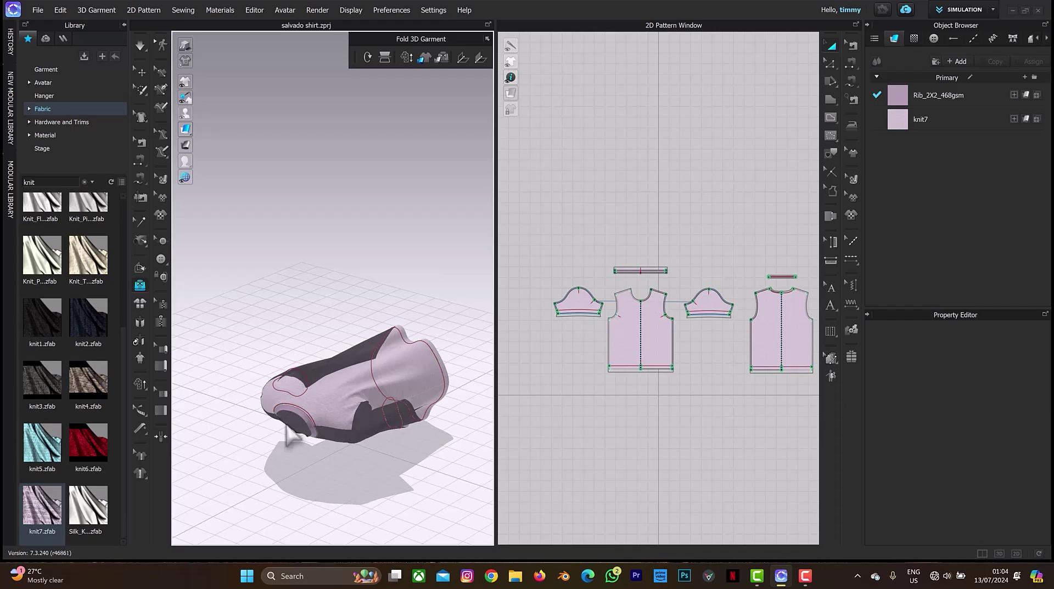
{"action": "scroll", "coordinate": [297, 427], "scroll_direction": "up", "scroll_amount": 8}
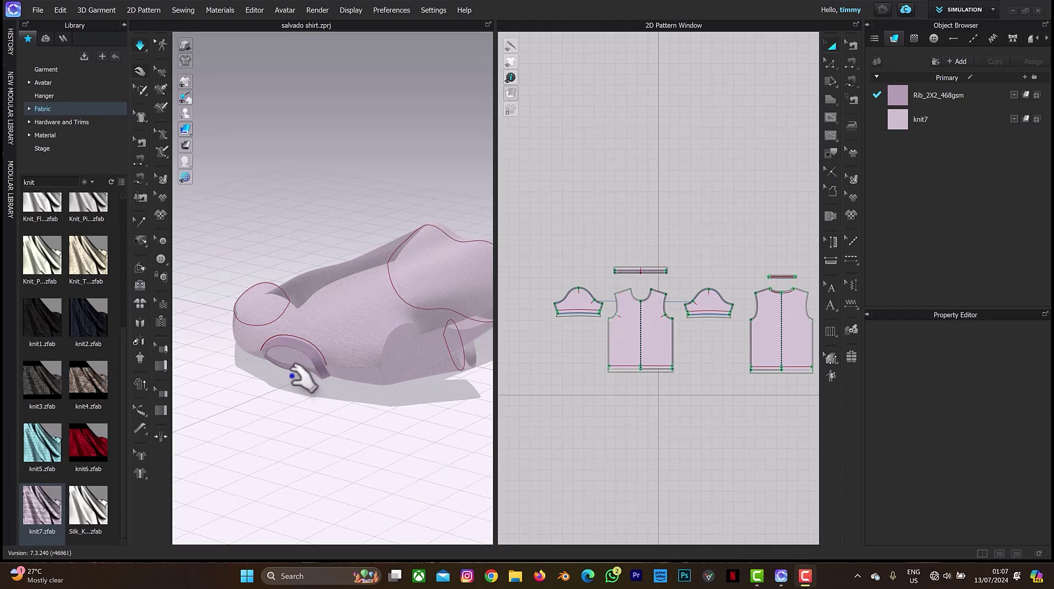
{"action": "mouse_move", "coordinate": [333, 367]}
{"action": "right_mouse_down"}
{"action": "mouse_move", "coordinate": [341, 364]}
{"action": "mouse_move", "coordinate": [305, 368]}
{"action": "mouse_move", "coordinate": [329, 377]}
{"action": "right_mouse_up"}
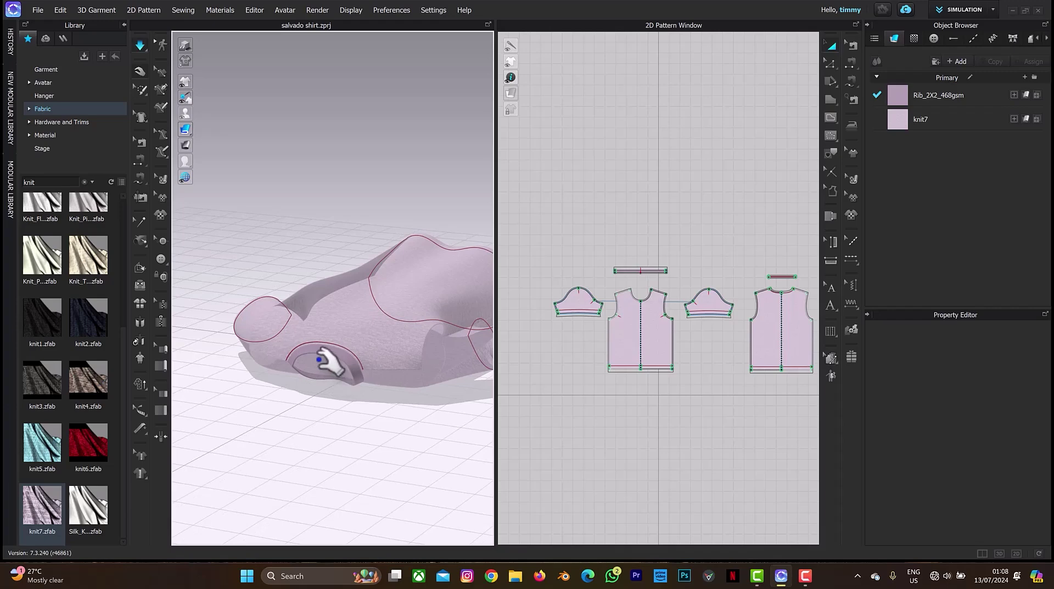
{"action": "left_click_drag", "start_coordinate": [324, 363], "coordinate": [284, 372]}
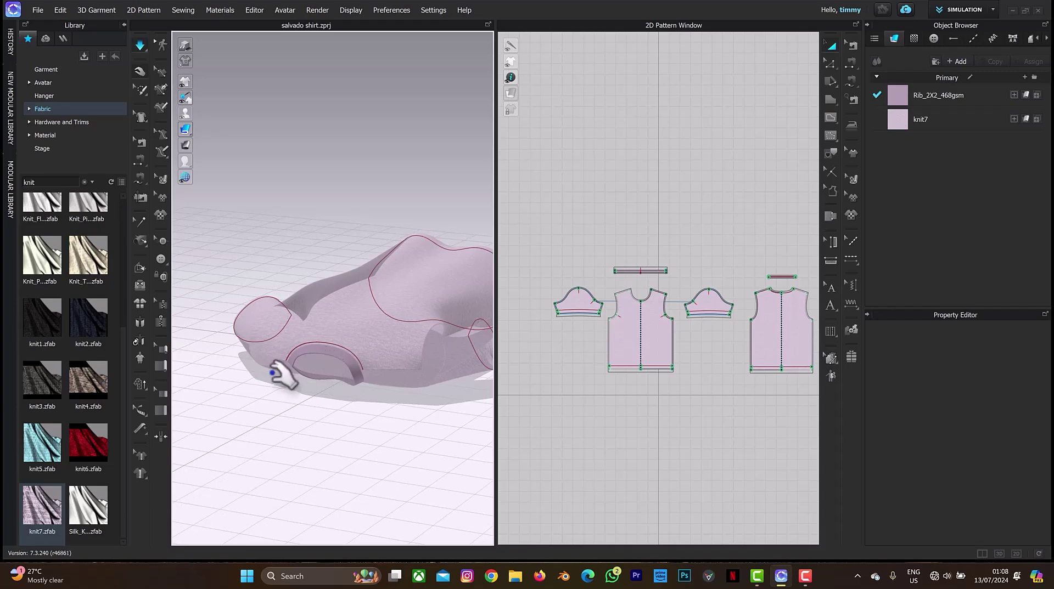
{"action": "left_click", "coordinate": [140, 45]}
{"action": "left_click", "coordinate": [142, 48]}
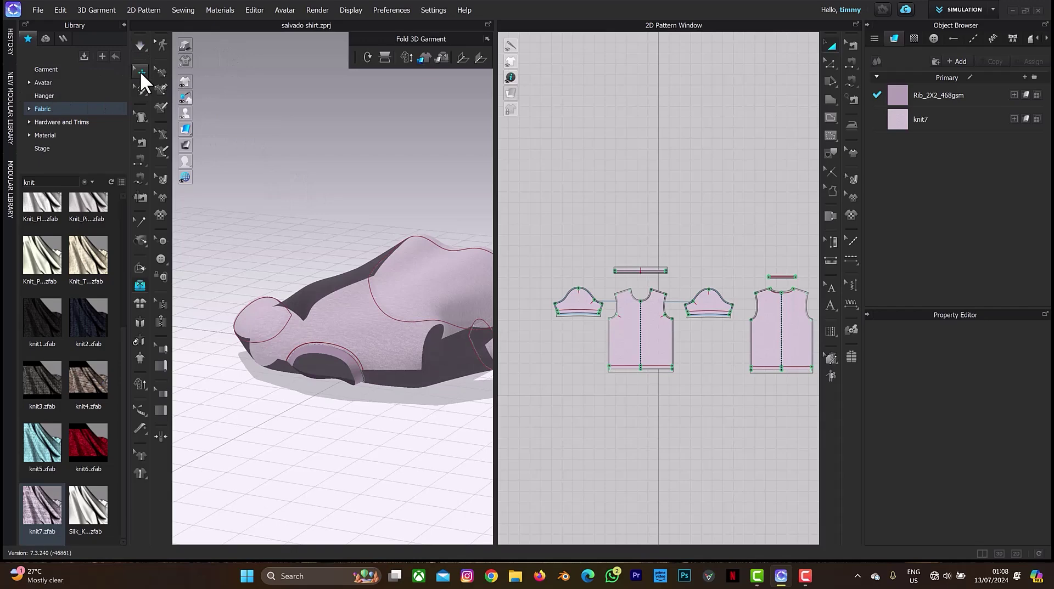
Step: Load the metal hanger from the Hanger library, clearing the knit search filter and accepting the replacement of the added avatars
{"action": "left_click", "coordinate": [140, 71]}
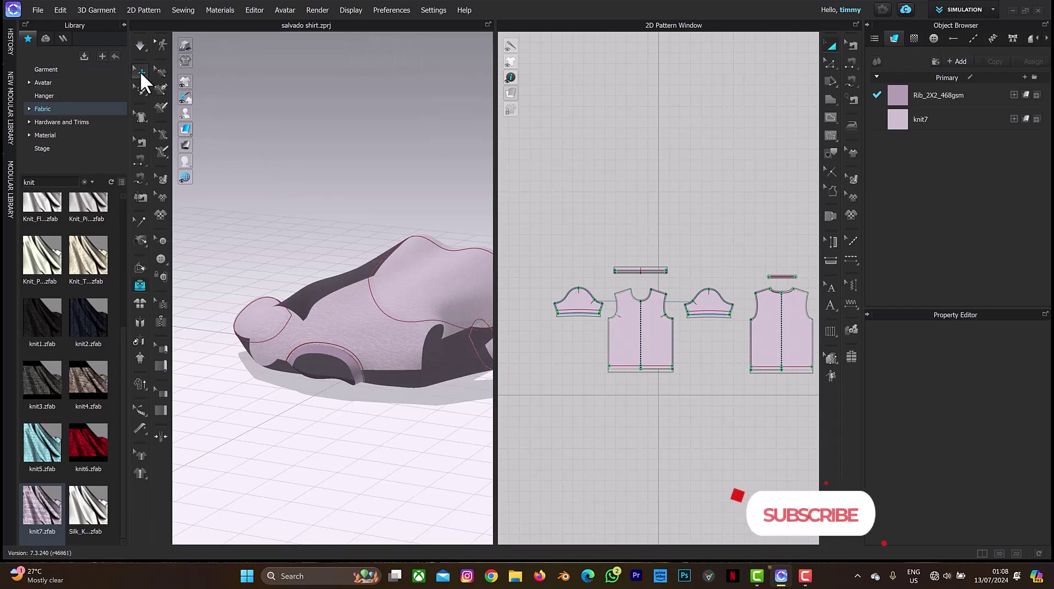
{"action": "left_click", "coordinate": [46, 95]}
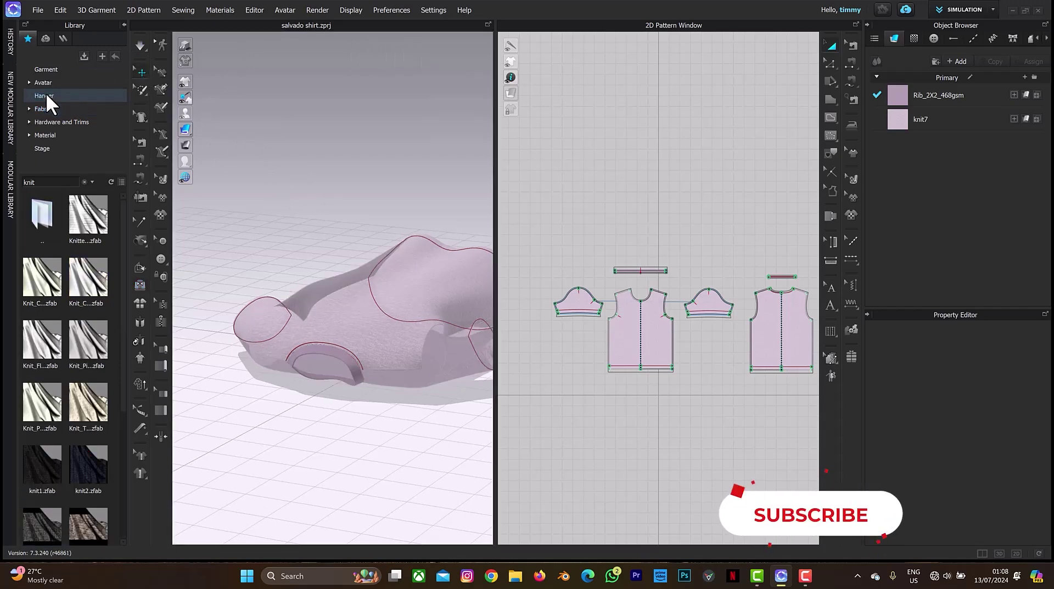
{"action": "left_click", "coordinate": [84, 181]}
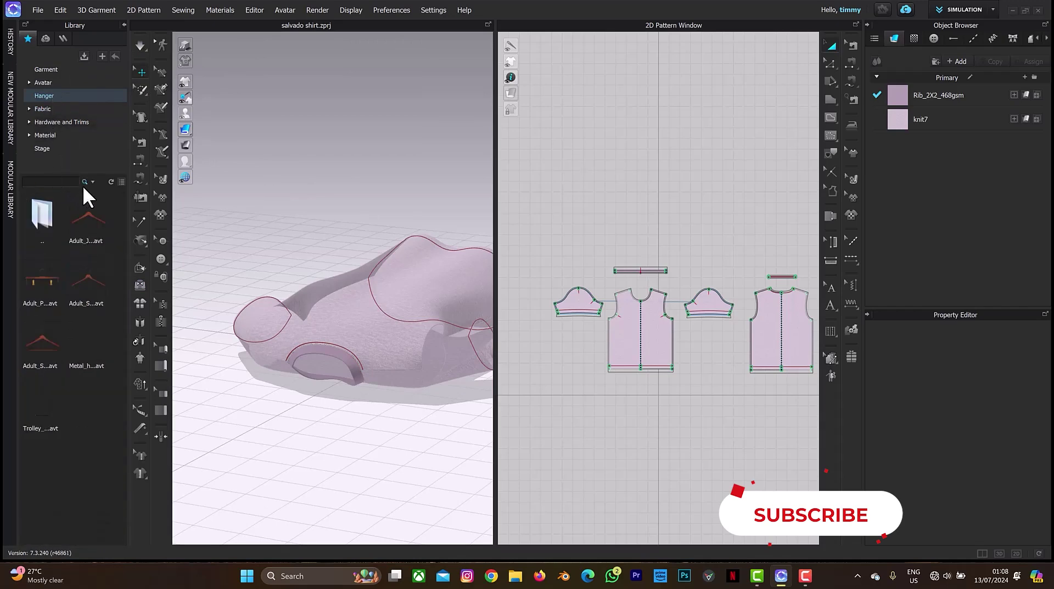
{"action": "double_click", "coordinate": [90, 333]}
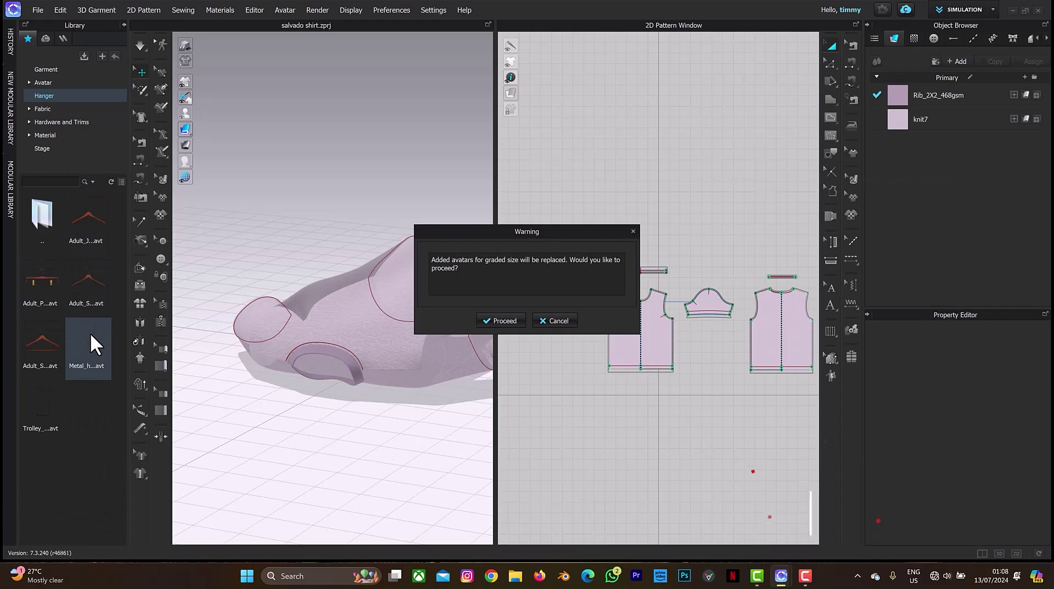
{"action": "left_click", "coordinate": [509, 318]}
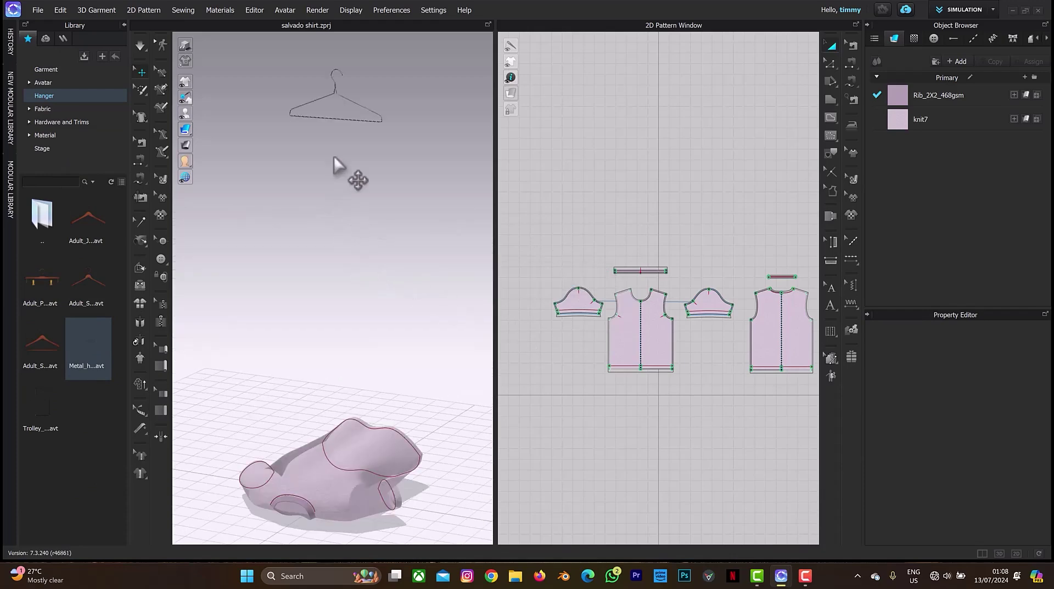
Step: Move the metal hanger down to the shirt and rotate it to lie parallel to the ground
{"action": "left_click", "coordinate": [335, 89]}
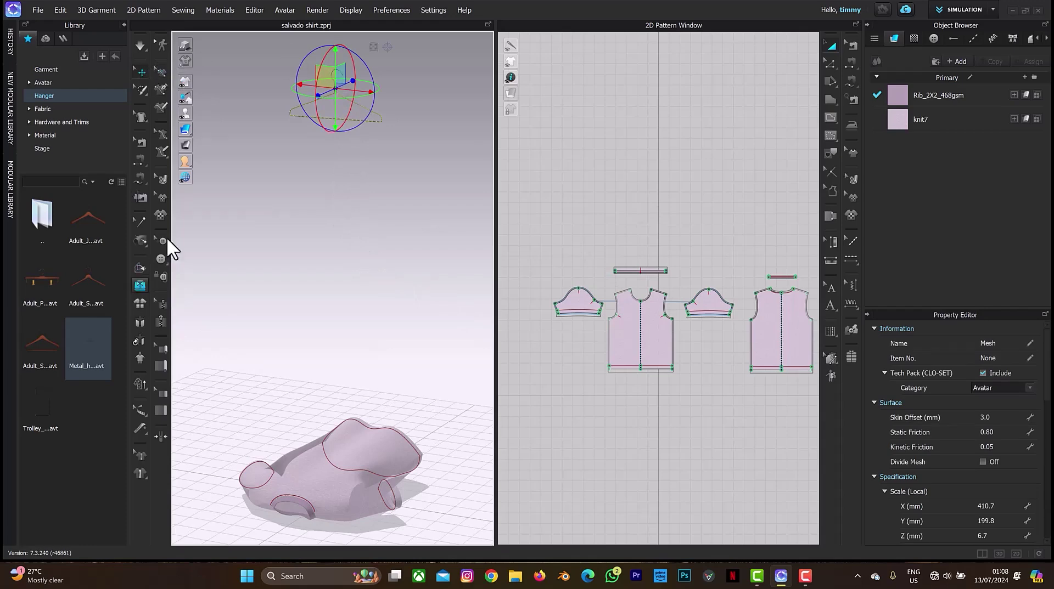
{"action": "left_click_drag", "start_coordinate": [335, 58], "coordinate": [336, 359]}
{"action": "right_click_drag", "start_coordinate": [387, 333], "coordinate": [330, 291]}
{"action": "left_click_drag", "start_coordinate": [330, 291], "coordinate": [316, 346]}
{"action": "left_click_drag", "start_coordinate": [366, 286], "coordinate": [236, 435]}
Step: Lower the hanger to the height of the shirt's neck opening
{"action": "scroll", "coordinate": [272, 430], "scroll_direction": "down", "scroll_amount": 3}
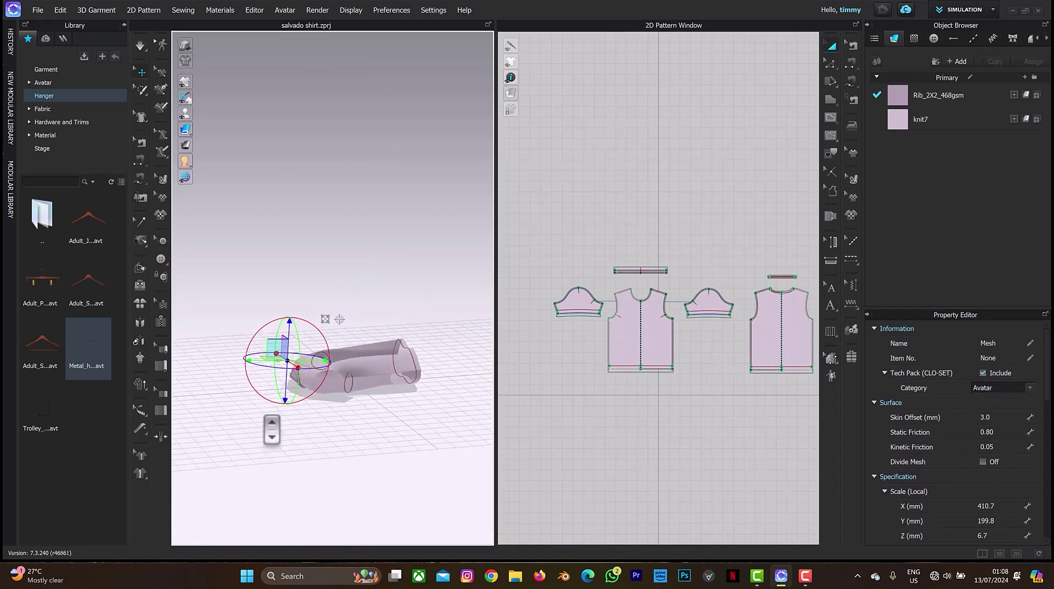
{"action": "scroll", "coordinate": [271, 429], "scroll_direction": "up", "scroll_amount": 6}
{"action": "middle_click_drag", "start_coordinate": [267, 407], "coordinate": [351, 264]}
{"action": "scroll", "coordinate": [298, 346], "scroll_direction": "down", "scroll_amount": 1}
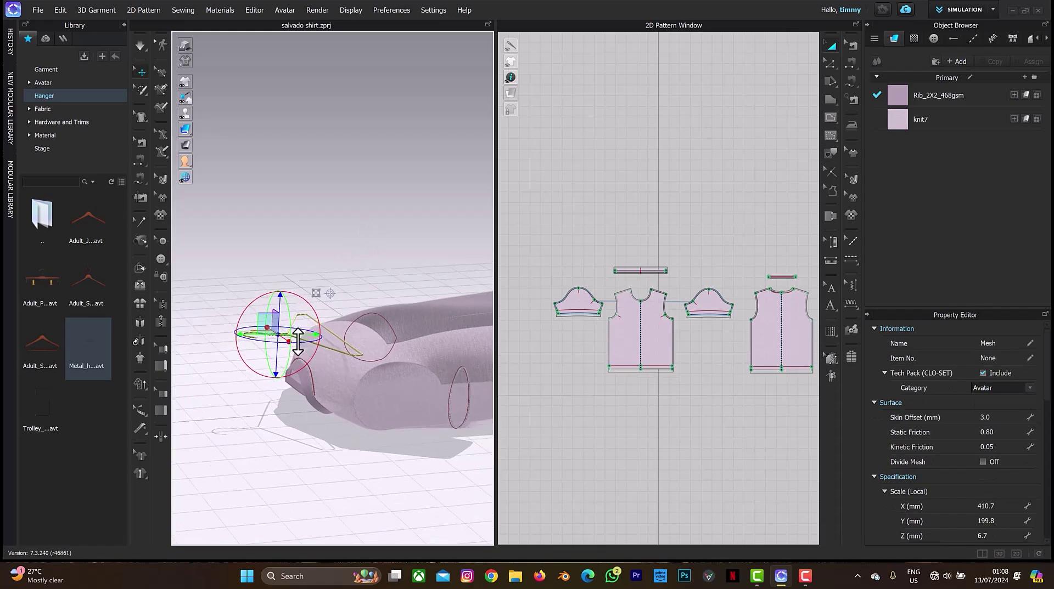
{"action": "scroll", "coordinate": [298, 341], "scroll_direction": "up", "scroll_amount": 4}
{"action": "middle_click_drag", "start_coordinate": [322, 343], "coordinate": [390, 261]}
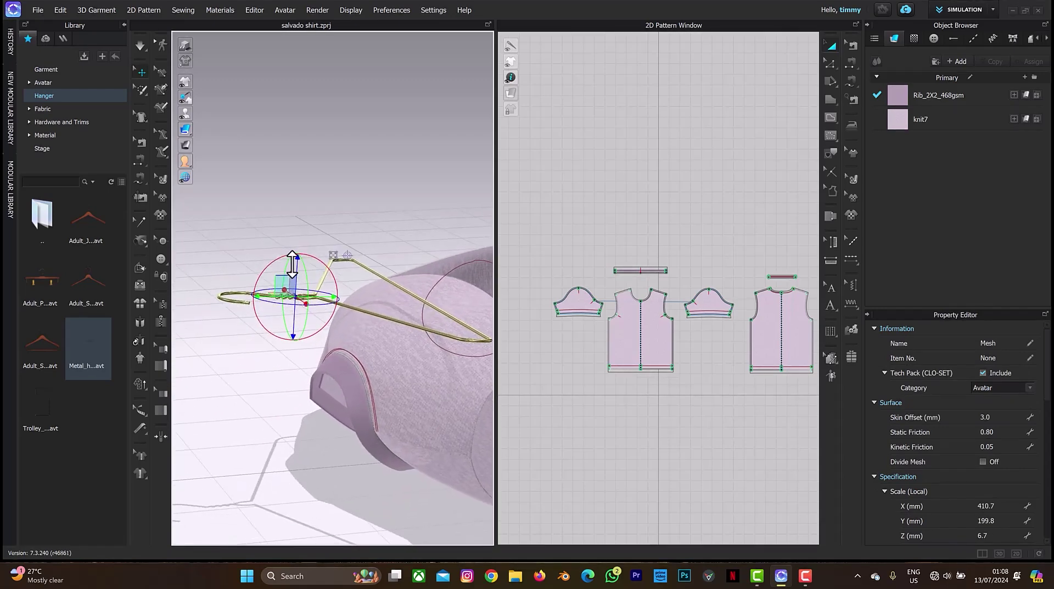
{"action": "left_click_drag", "start_coordinate": [292, 266], "coordinate": [294, 390]}
{"action": "right_click_drag", "start_coordinate": [294, 391], "coordinate": [418, 367]}
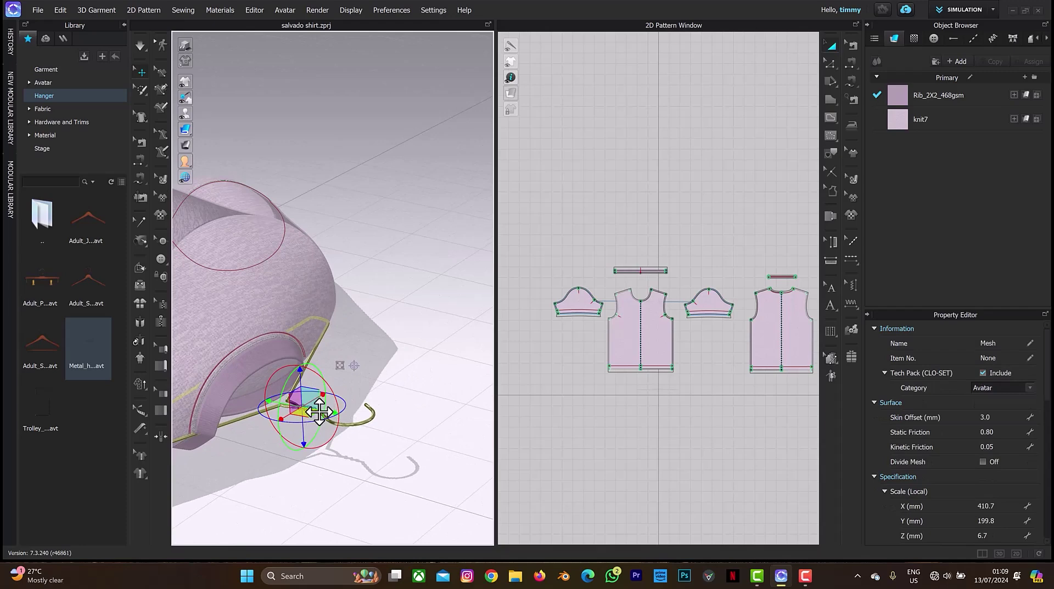
Step: Position the hanger inside the shirt's shoulders with its hook sticking out through the neck opening
{"action": "left_click_drag", "start_coordinate": [330, 410], "coordinate": [324, 412]}
{"action": "right_click_drag", "start_coordinate": [326, 409], "coordinate": [280, 355]}
{"action": "right_click_drag", "start_coordinate": [365, 426], "coordinate": [325, 407]}
{"action": "left_click_drag", "start_coordinate": [332, 406], "coordinate": [337, 406]}
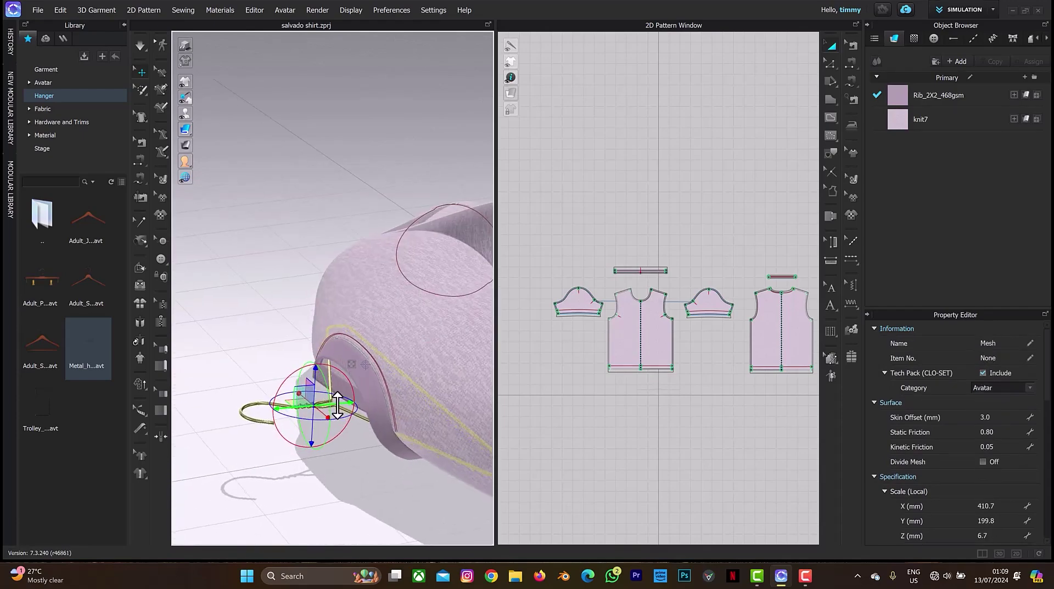
{"action": "right_click_drag", "start_coordinate": [353, 388], "coordinate": [401, 367]}
{"action": "right_click_drag", "start_coordinate": [424, 364], "coordinate": [377, 325]}
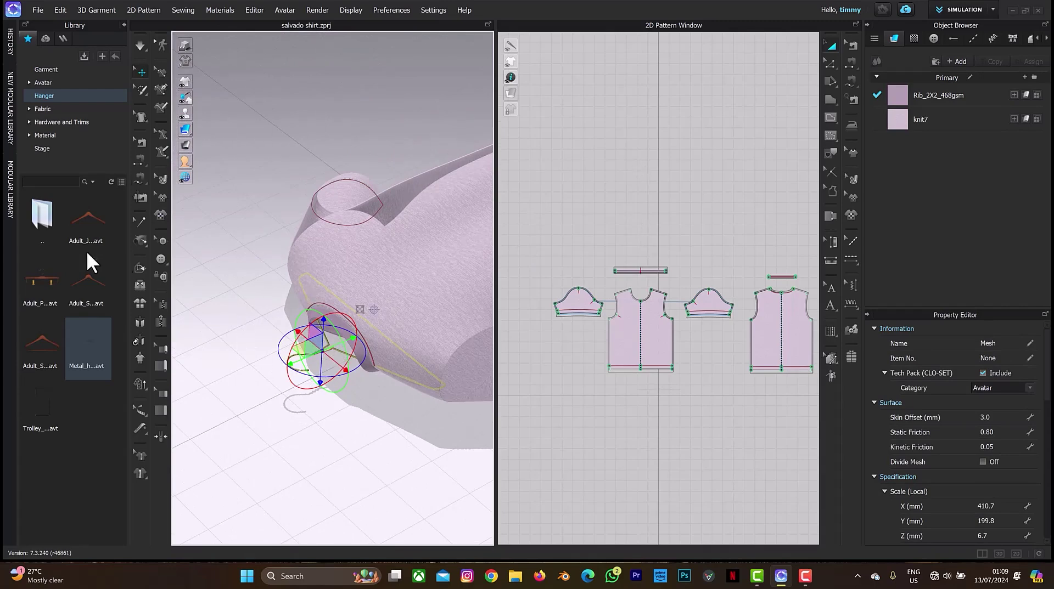
Step: Open the Fold 3D Garment tools and examine the laid-out shirt around the hanger, sleeves and hem
{"action": "left_click", "coordinate": [139, 286]}
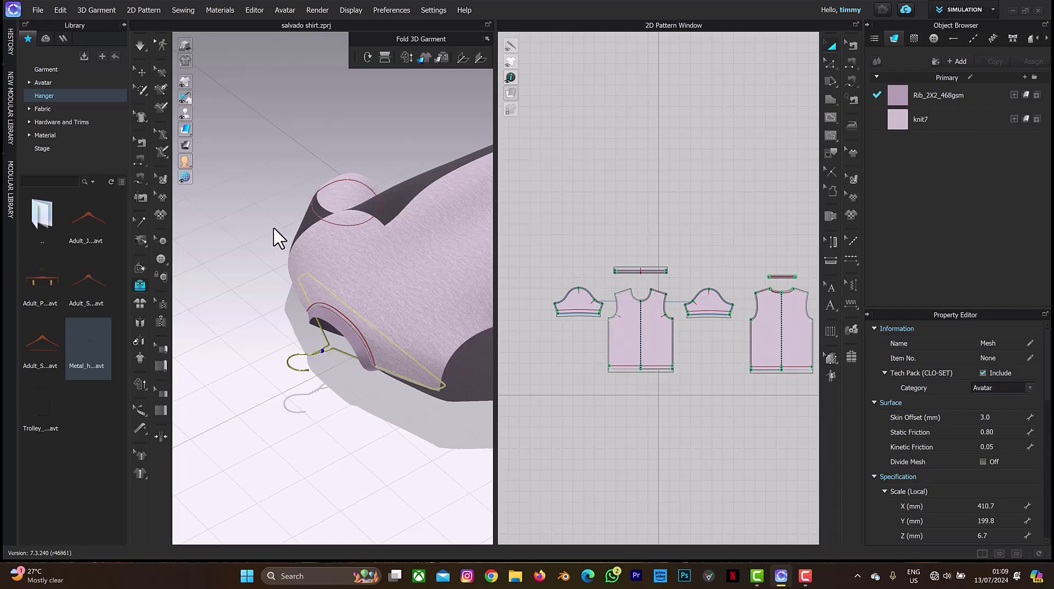
{"action": "middle_click_drag", "start_coordinate": [423, 245], "coordinate": [240, 292]}
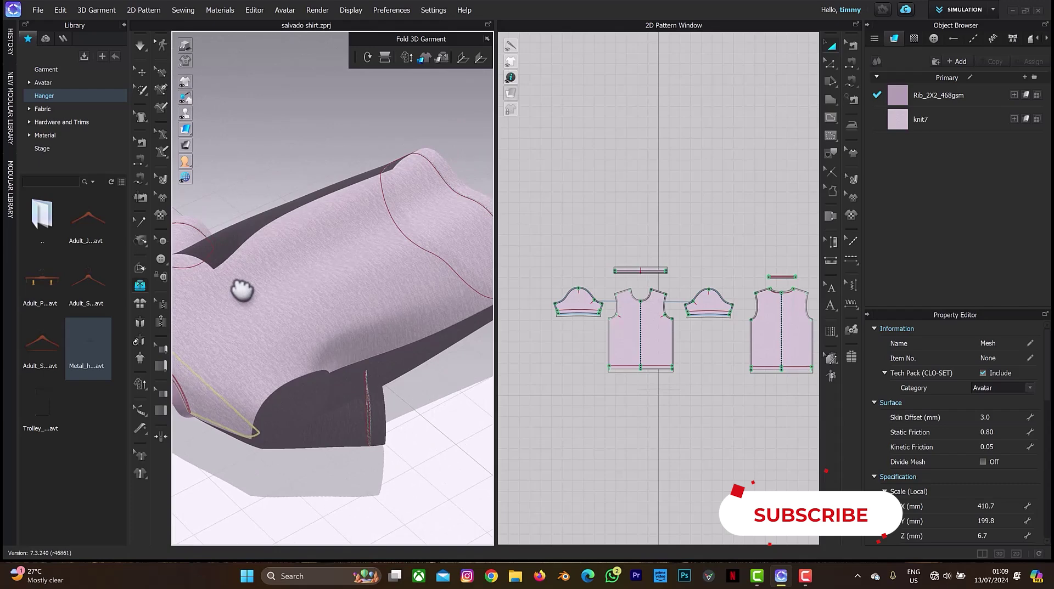
{"action": "scroll", "coordinate": [315, 308], "scroll_direction": "down", "scroll_amount": 3}
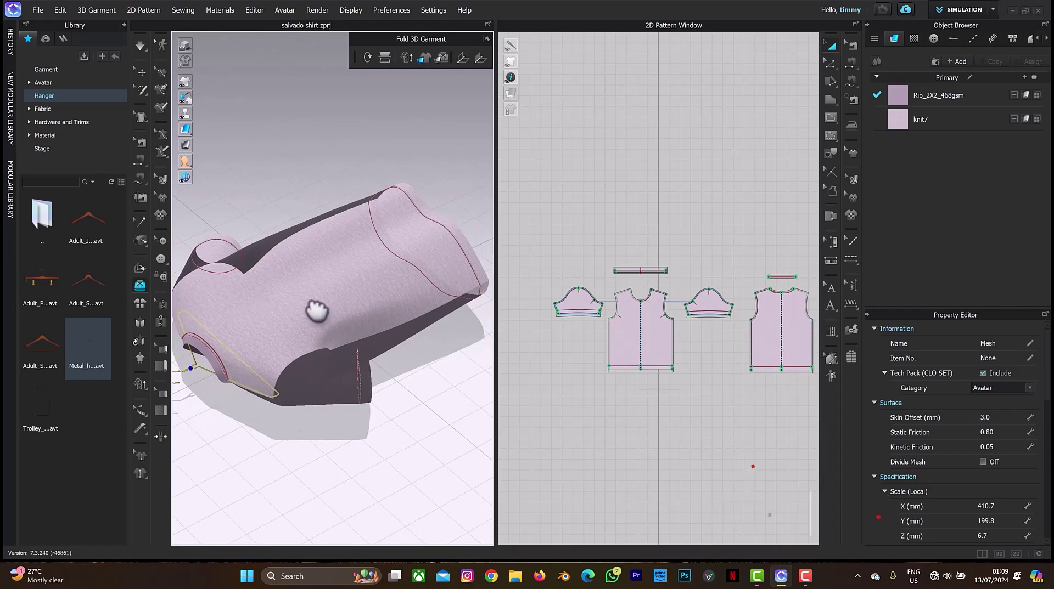
{"action": "left_click", "coordinate": [358, 287]}
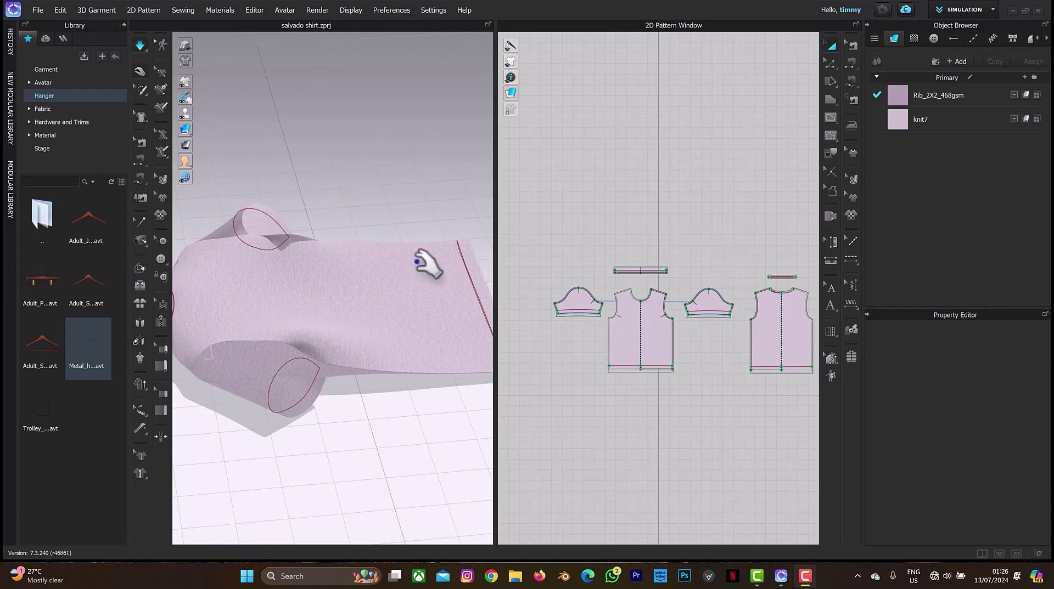
{"action": "middle_click_drag", "start_coordinate": [431, 254], "coordinate": [364, 252]}
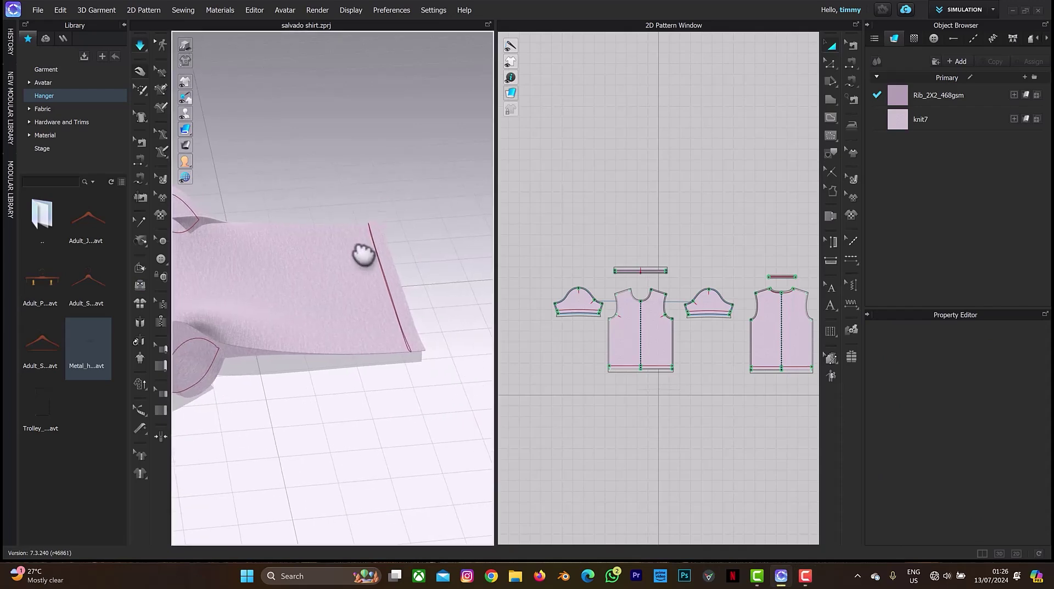
{"action": "right_click_drag", "start_coordinate": [480, 307], "coordinate": [449, 292]}
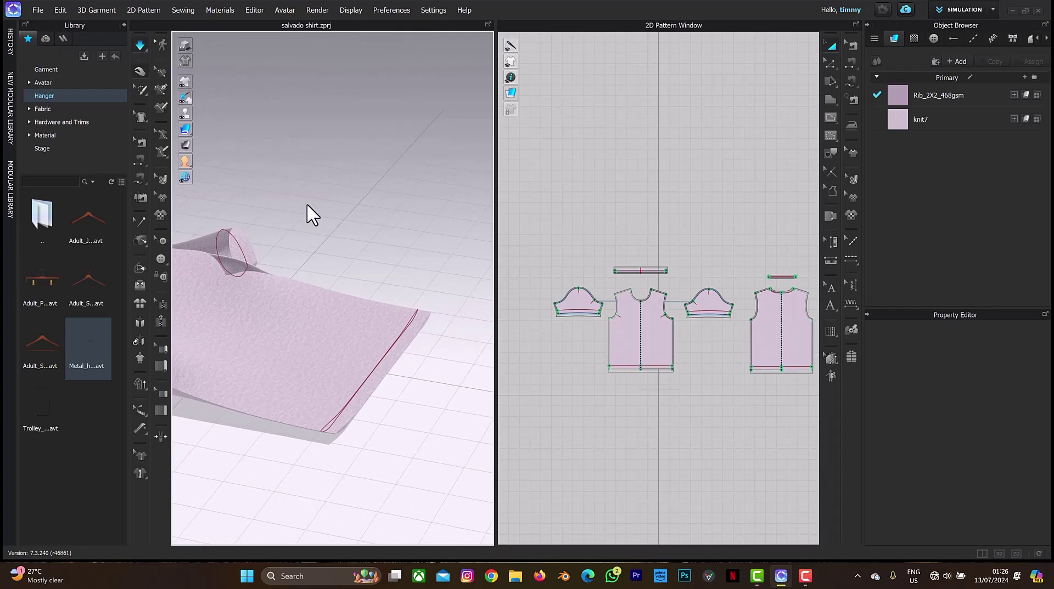
{"action": "key", "text": "f"}
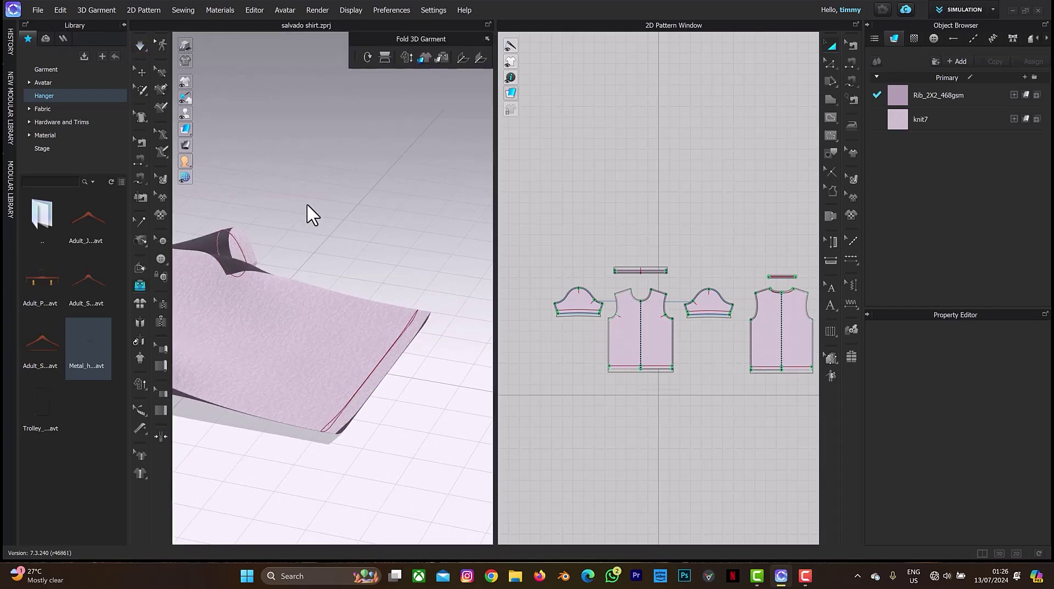
{"action": "right_click_drag", "start_coordinate": [305, 270], "coordinate": [353, 337]}
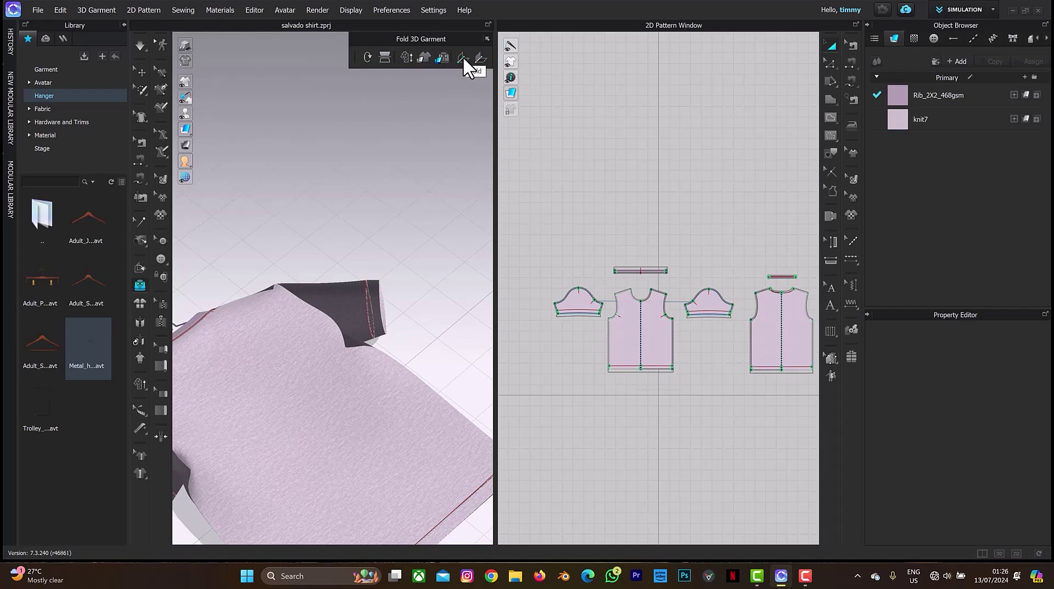
{"action": "middle_click_drag", "start_coordinate": [367, 463], "coordinate": [376, 342]}
{"action": "right_click_drag", "start_coordinate": [335, 459], "coordinate": [273, 427]}
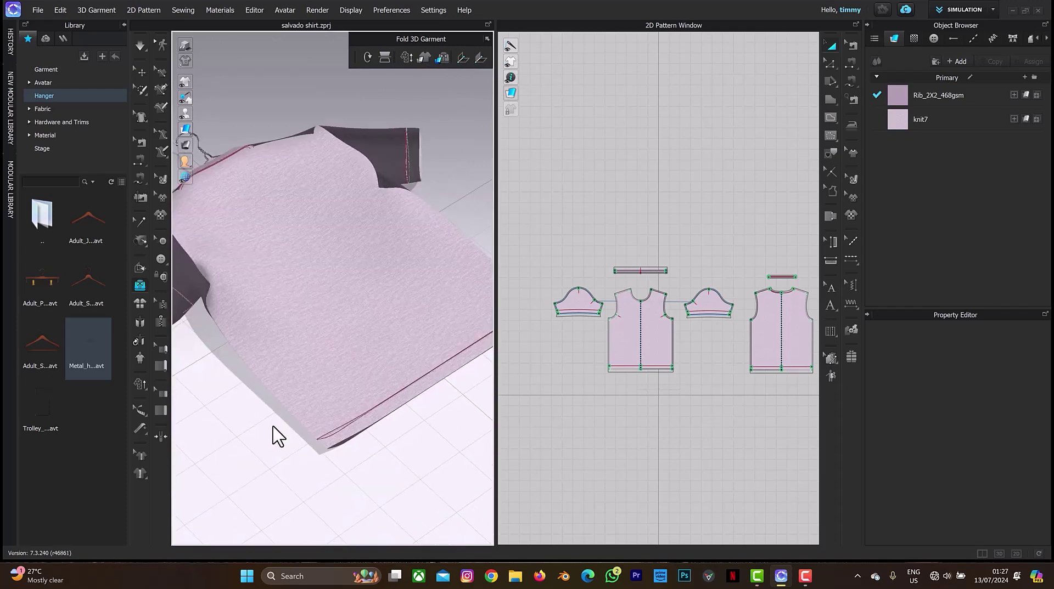
{"action": "scroll", "coordinate": [265, 444], "scroll_direction": "down", "scroll_amount": 4}
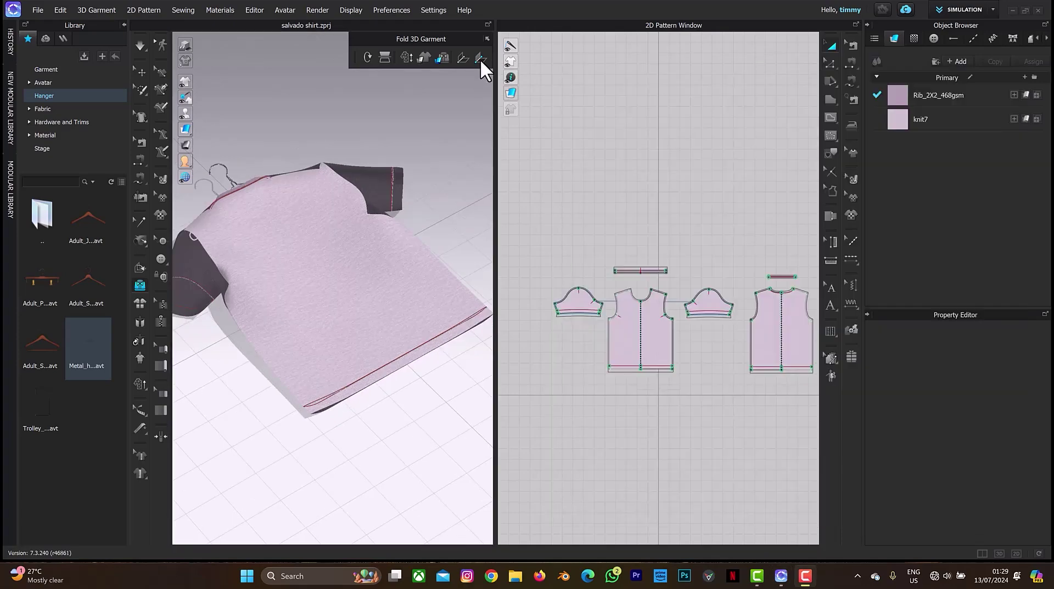
Step: With Fold (Selected), choose only the back panel and set a fold line across it just above the hem
{"action": "left_click", "coordinate": [479, 58]}
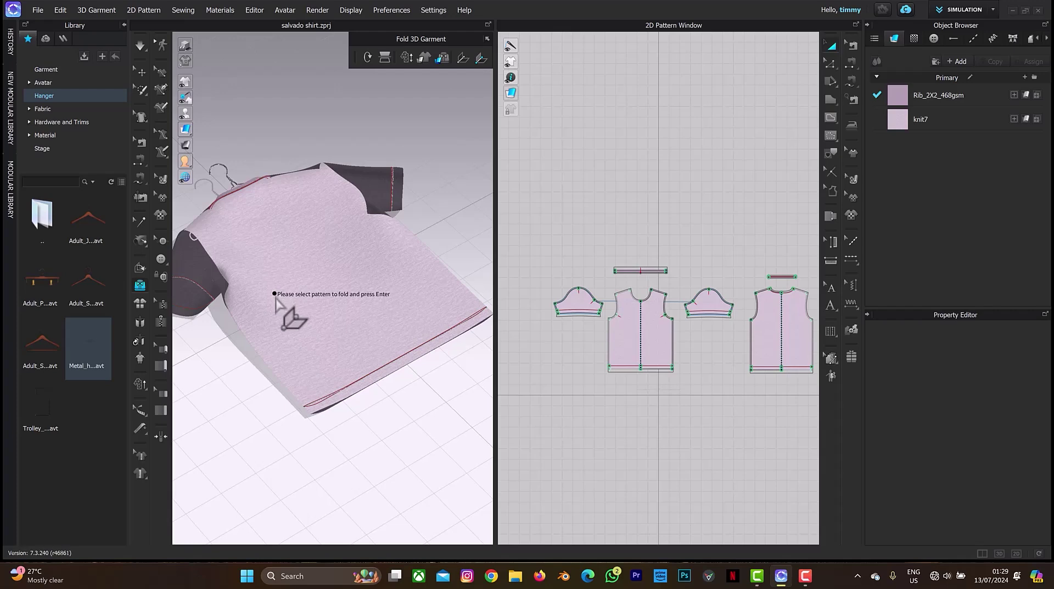
{"action": "left_click", "coordinate": [339, 335]}
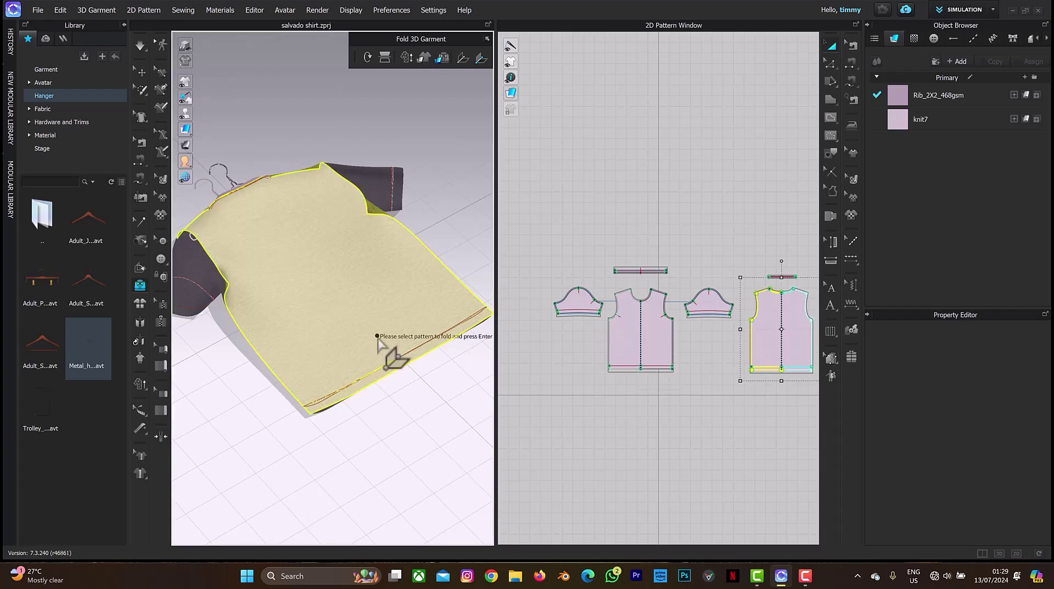
{"action": "left_click", "coordinate": [270, 389]}
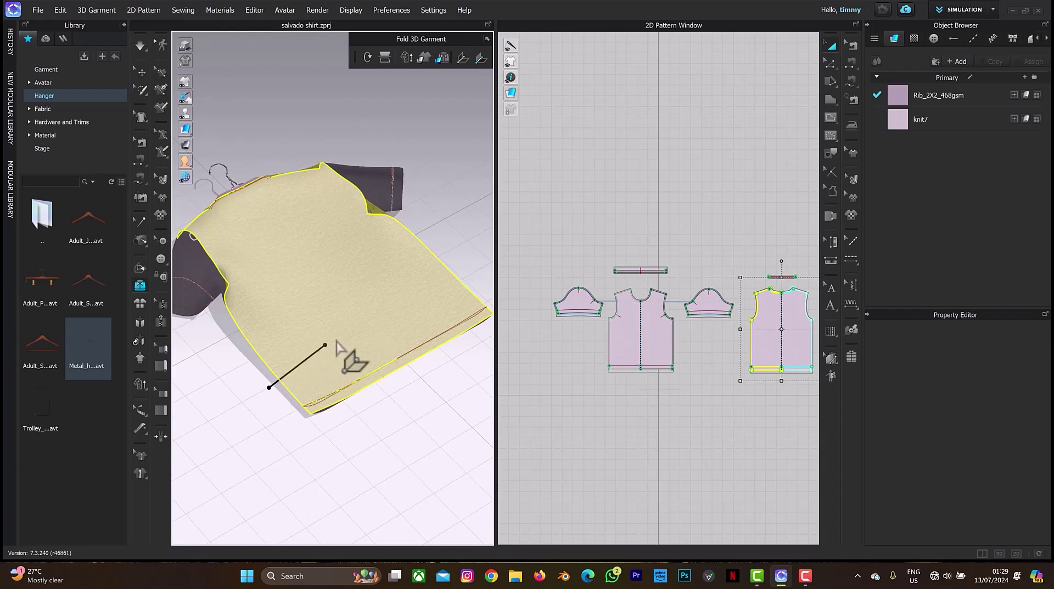
{"action": "left_click", "coordinate": [470, 275]}
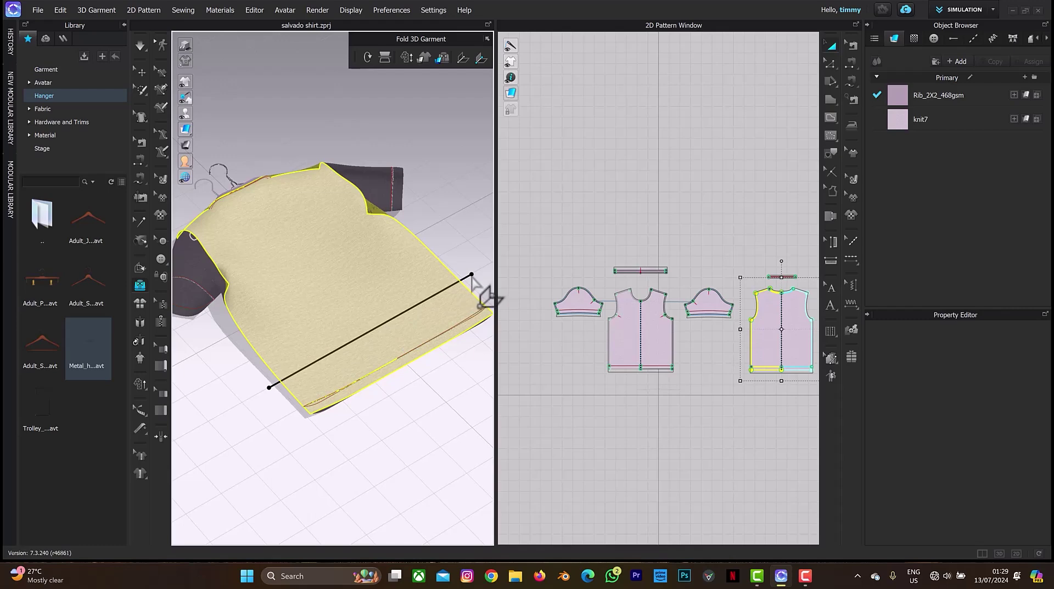
{"action": "left_click", "coordinate": [415, 308]}
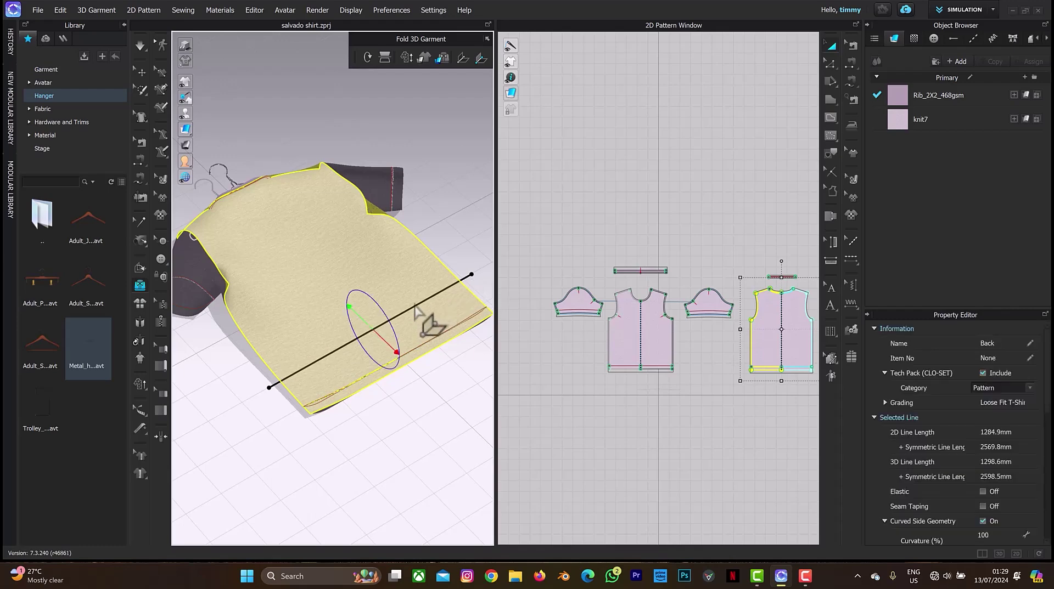
Step: Fold the back panel's hem section upright about the fold line and run the simulation
{"action": "right_click_drag", "start_coordinate": [391, 340], "coordinate": [448, 265]}
{"action": "middle_click_drag", "start_coordinate": [461, 237], "coordinate": [404, 265]}
{"action": "left_click_drag", "start_coordinate": [413, 275], "coordinate": [394, 264]}
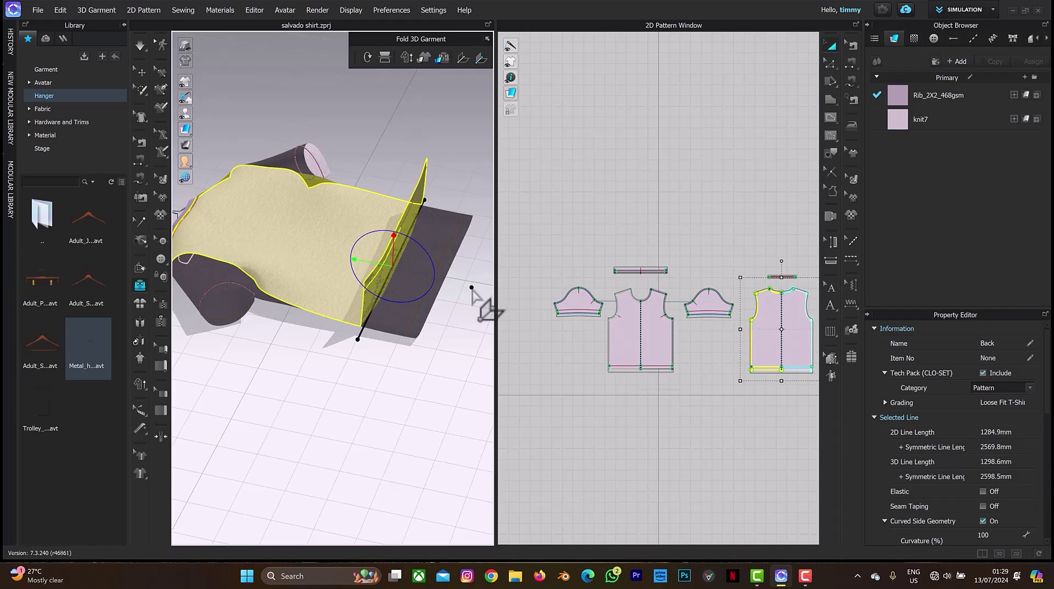
{"action": "right_click_drag", "start_coordinate": [472, 287], "coordinate": [445, 284]}
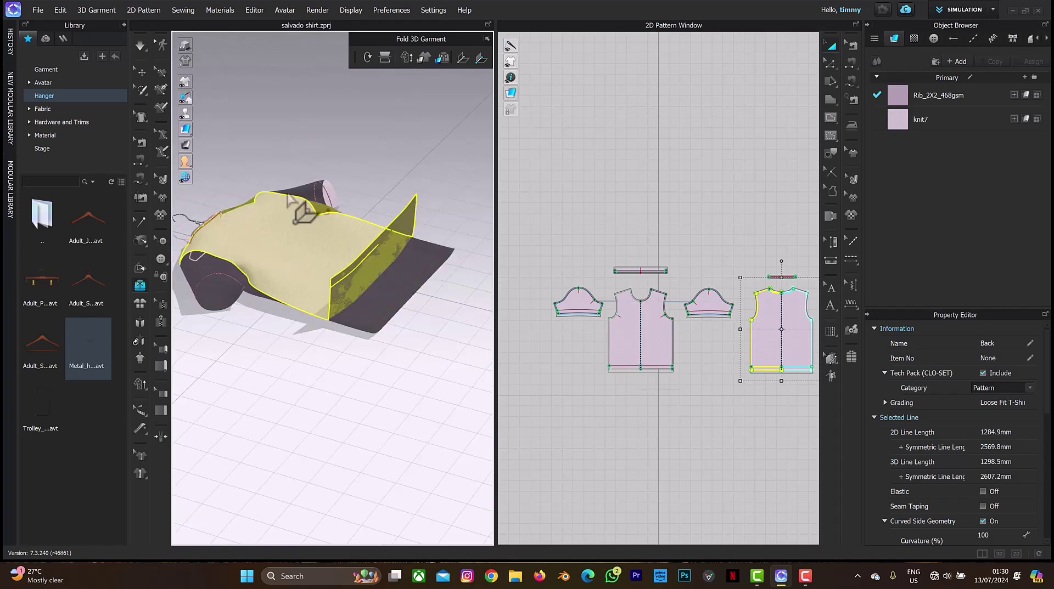
{"action": "left_click", "coordinate": [141, 73]}
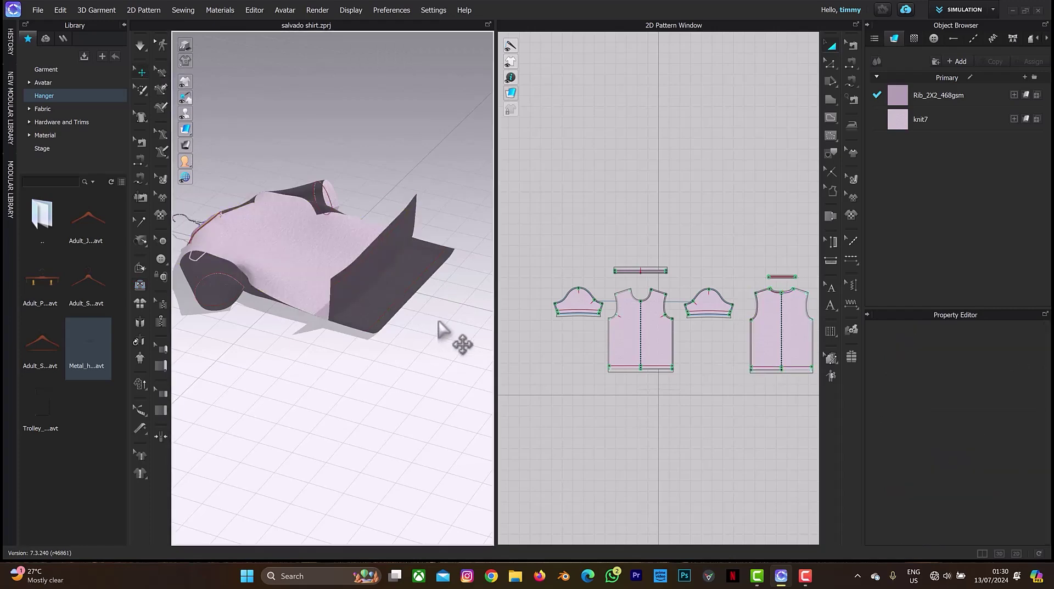
{"action": "key", "text": "space"}
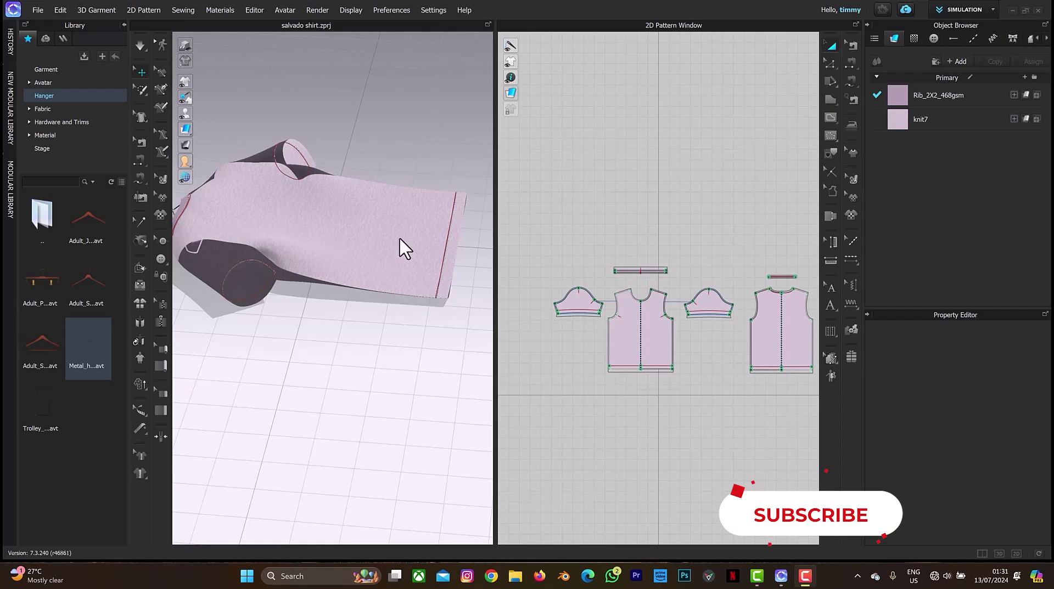
Step: Using the Fold 3D Garment tool, set a fold line through all layers where the first sleeve meets the body
{"action": "right_click_drag", "start_coordinate": [396, 239], "coordinate": [380, 240]}
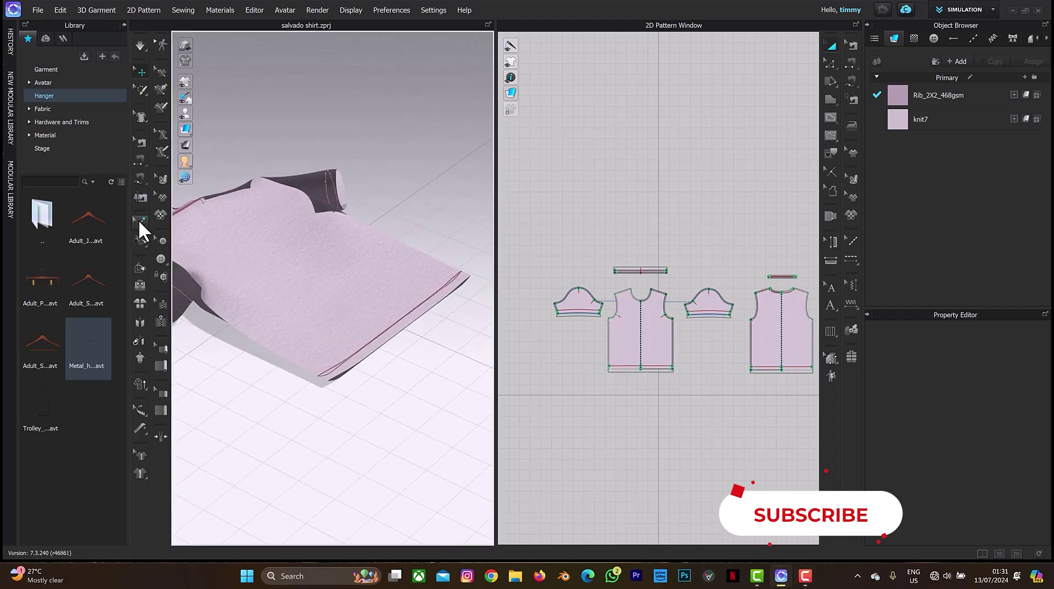
{"action": "left_click", "coordinate": [140, 284]}
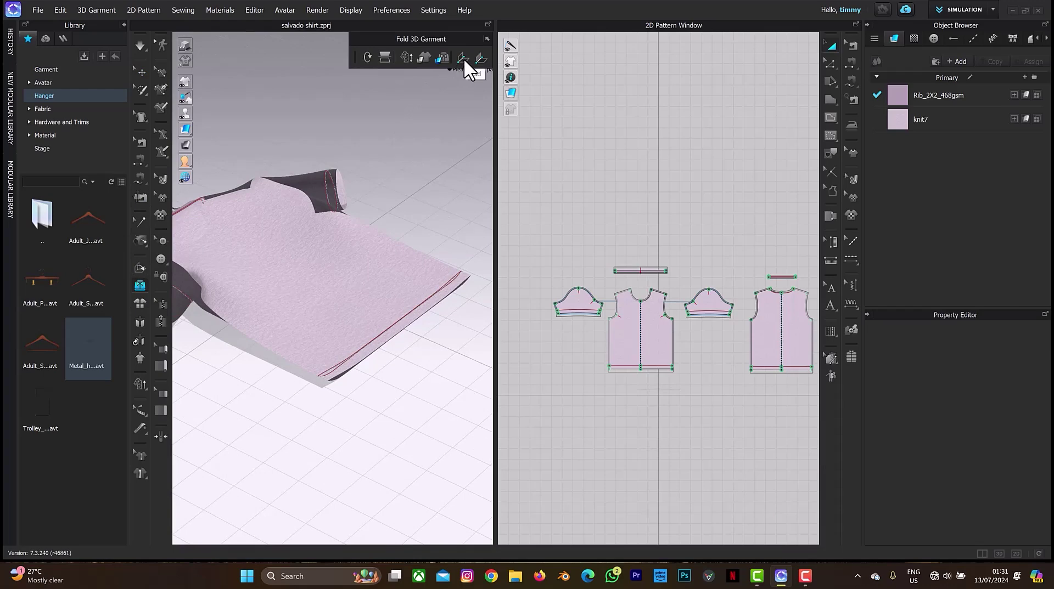
{"action": "right_click_drag", "start_coordinate": [251, 284], "coordinate": [285, 304]}
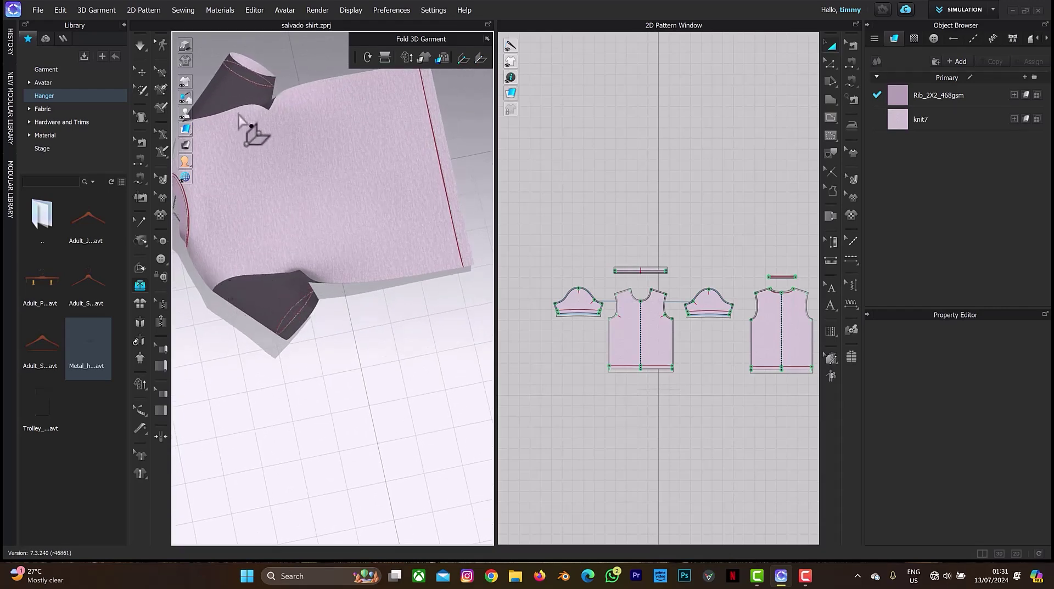
{"action": "middle_click_drag", "start_coordinate": [262, 96], "coordinate": [299, 136]}
{"action": "right_click_drag", "start_coordinate": [279, 278], "coordinate": [291, 259]}
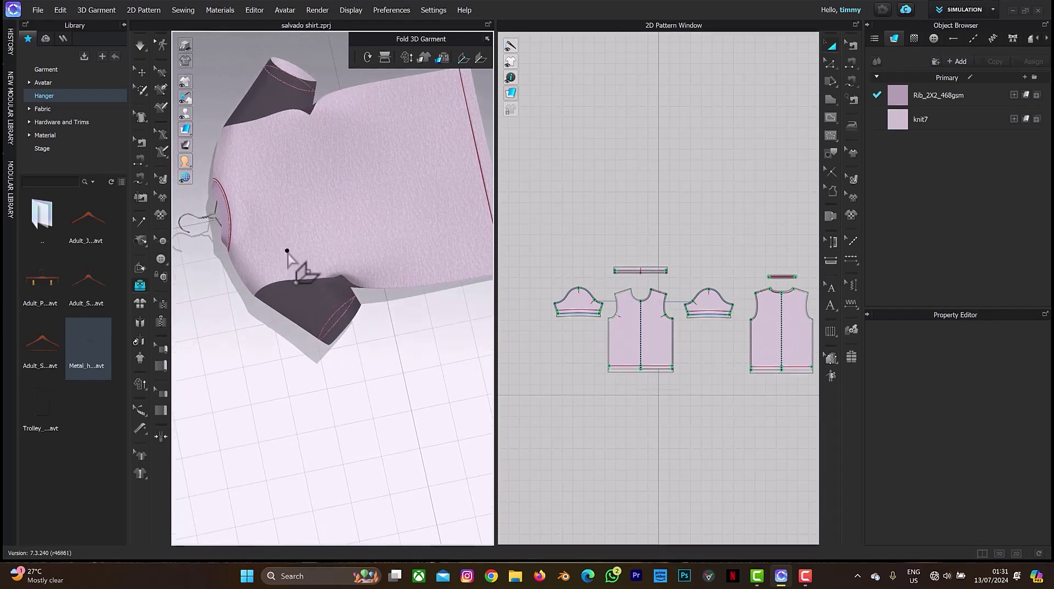
{"action": "left_click", "coordinate": [242, 299]}
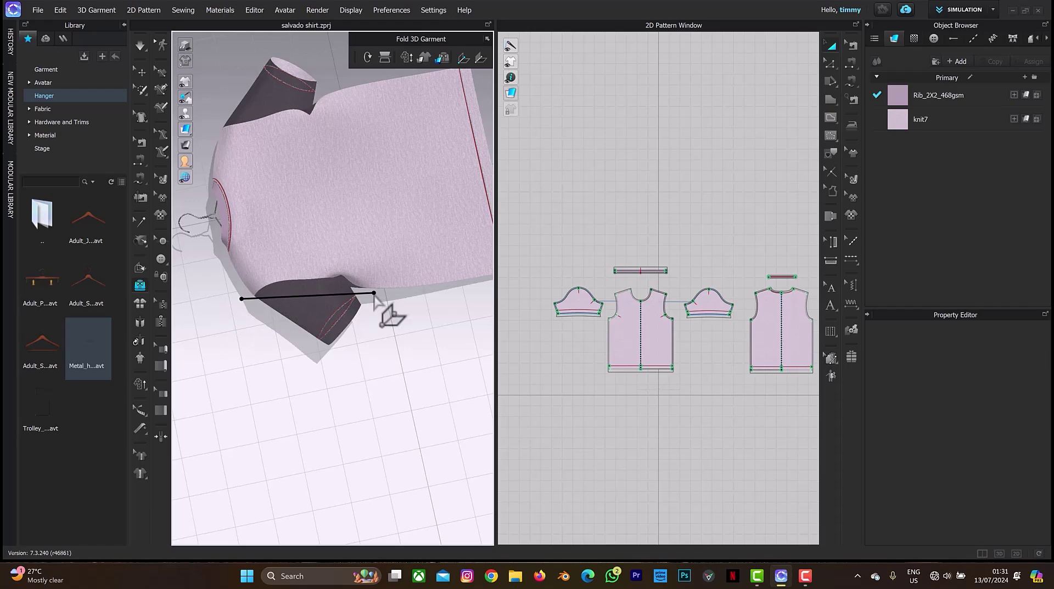
{"action": "left_click", "coordinate": [374, 293]}
Step: Fold the first sleeve inward over the shirt body and turn on high-quality rendering in the 3D view
{"action": "right_click_drag", "start_coordinate": [332, 282], "coordinate": [351, 211]}
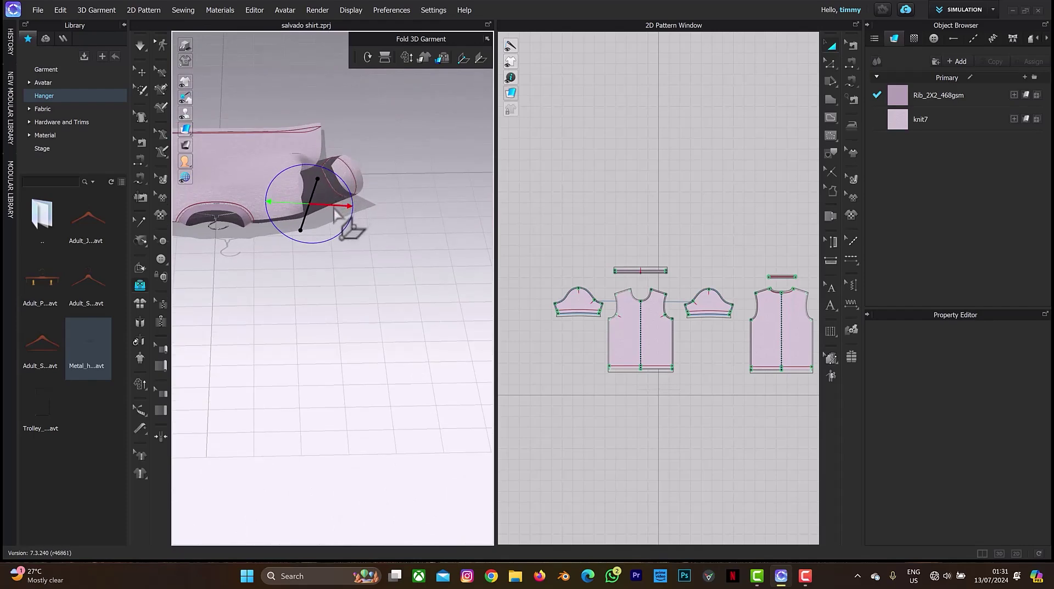
{"action": "left_click_drag", "start_coordinate": [332, 210], "coordinate": [269, 192]}
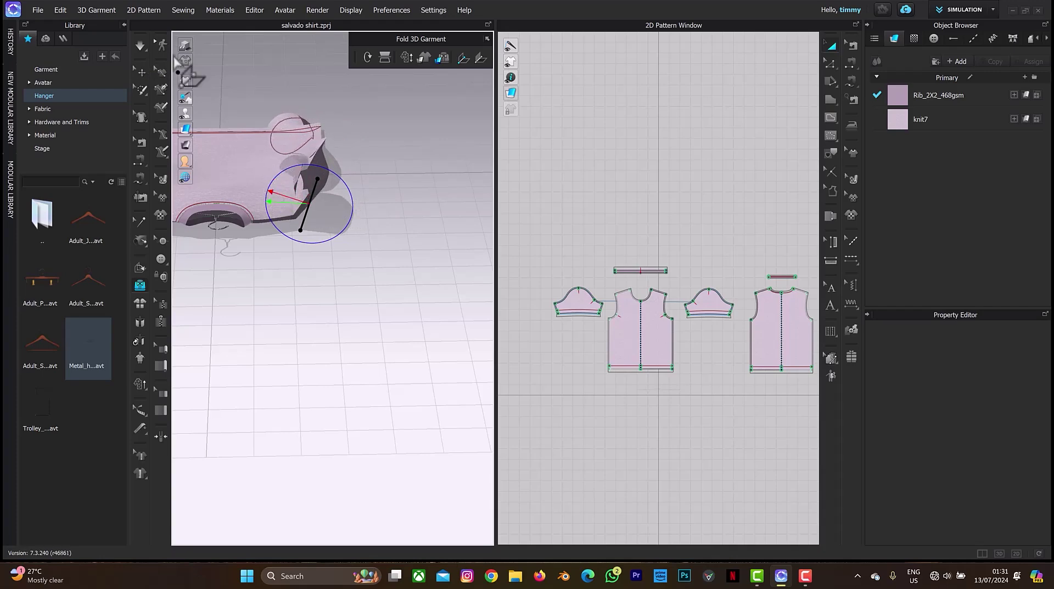
{"action": "right_click_drag", "start_coordinate": [322, 129], "coordinate": [273, 147]}
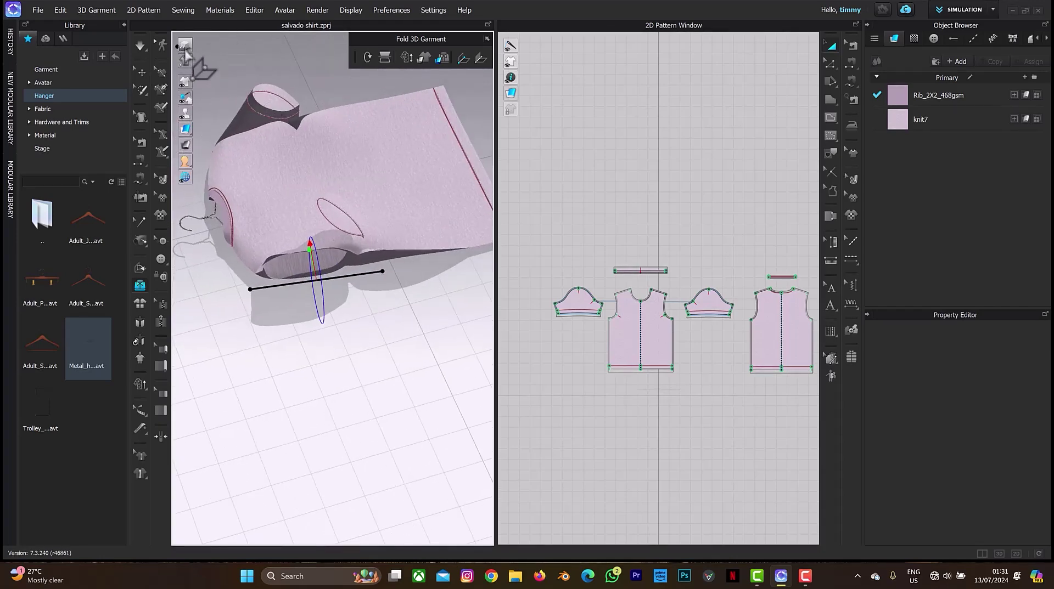
{"action": "left_click", "coordinate": [186, 50]}
{"action": "right_click_drag", "start_coordinate": [352, 258], "coordinate": [272, 224]}
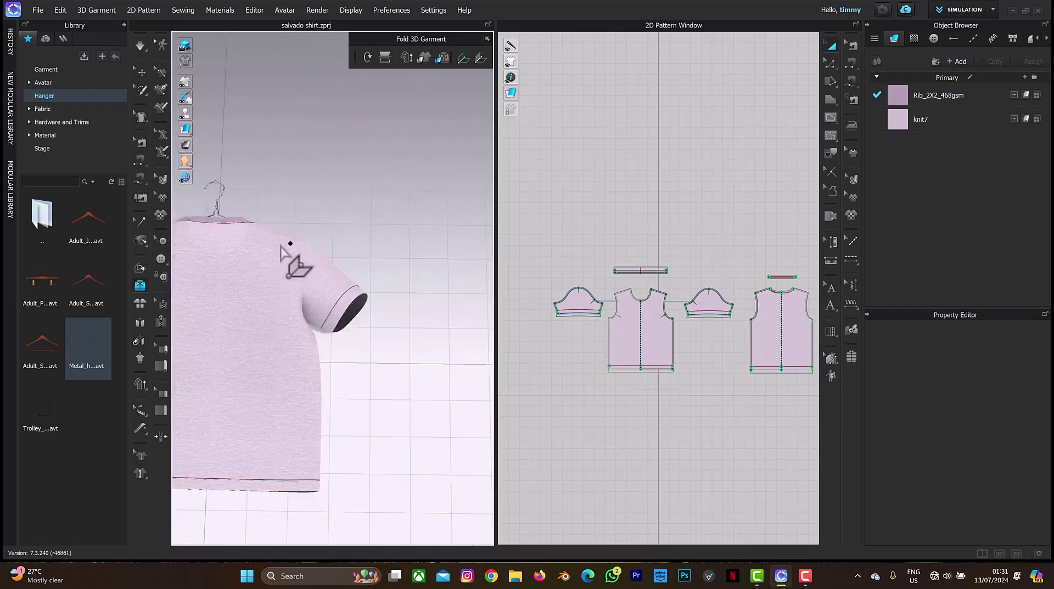
{"action": "right_click_drag", "start_coordinate": [273, 229], "coordinate": [415, 372]}
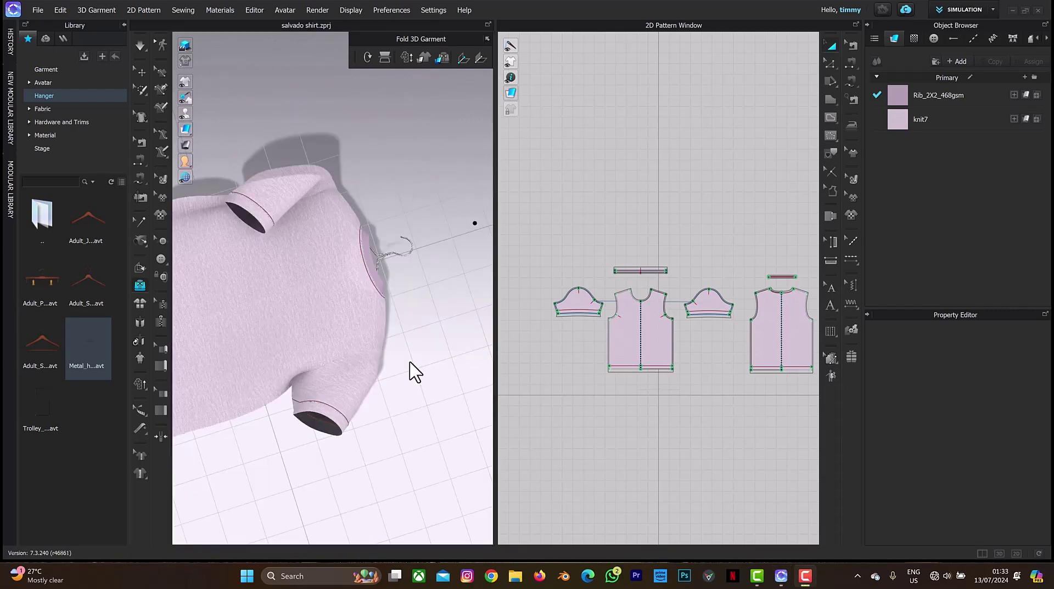
Step: Set a fold line from underarm to shoulder where the remaining unfolded sleeve meets the body
{"action": "middle_click_drag", "start_coordinate": [317, 376], "coordinate": [392, 330]}
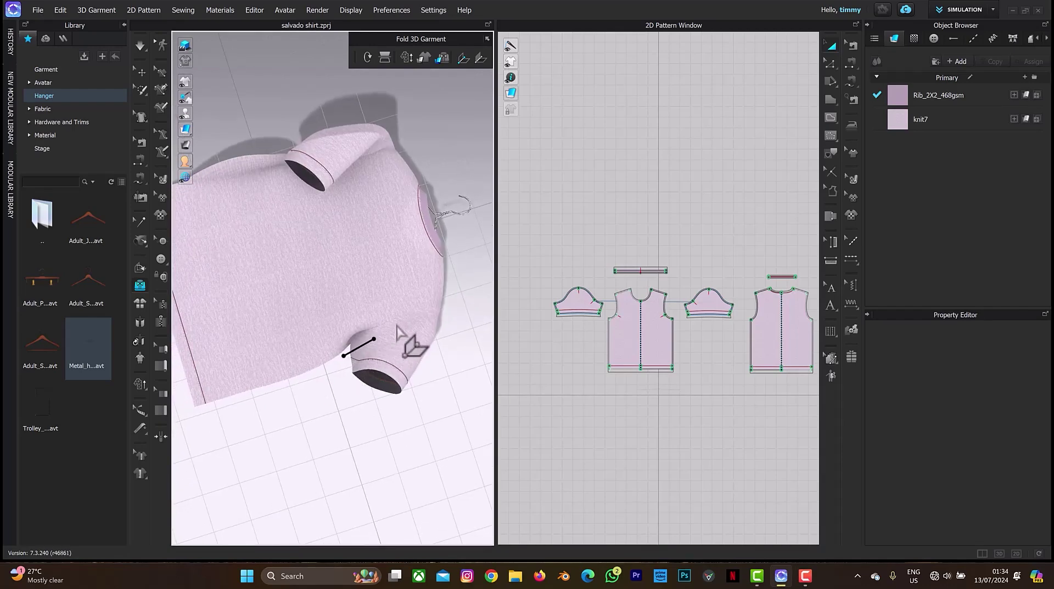
{"action": "left_click", "coordinate": [455, 285]}
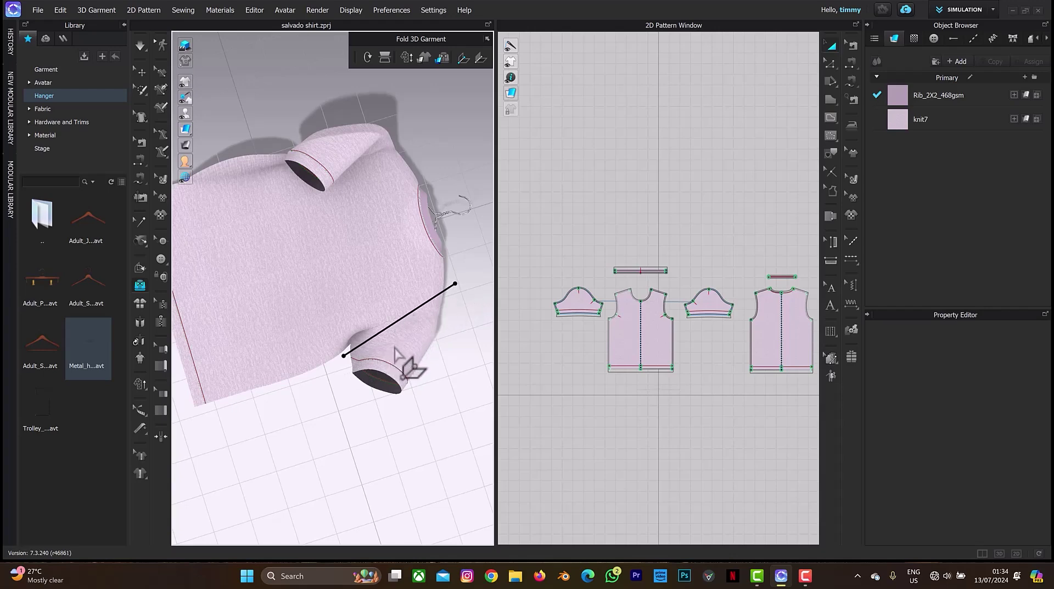
{"action": "left_click", "coordinate": [420, 326]}
Step: Fold the second sleeve inward over the shirt body so that it mirrors the first one
{"action": "right_click_drag", "start_coordinate": [434, 328], "coordinate": [467, 239]}
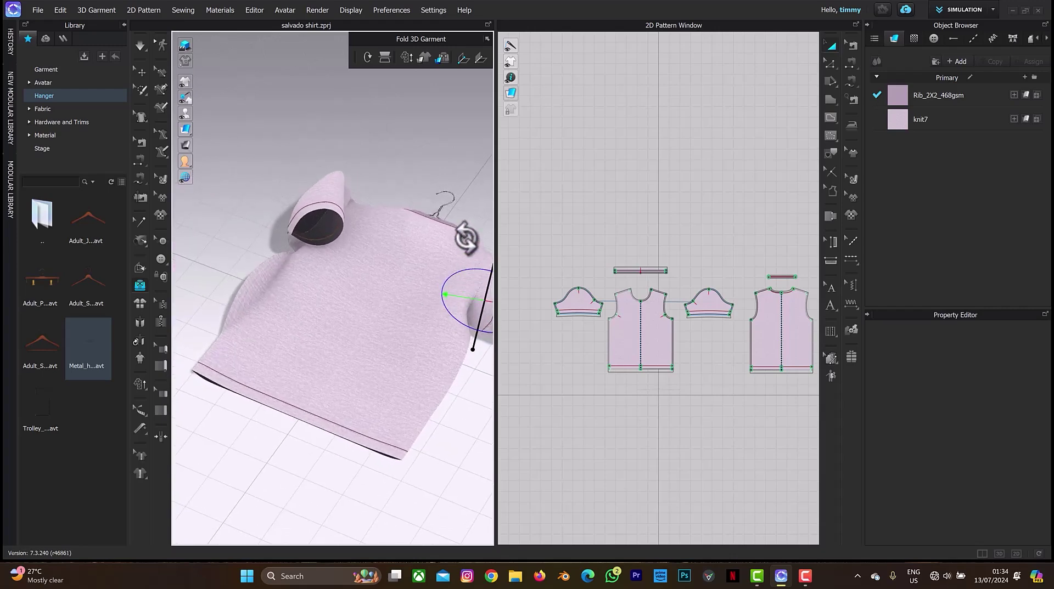
{"action": "middle_click_drag", "start_coordinate": [412, 249], "coordinate": [350, 254]}
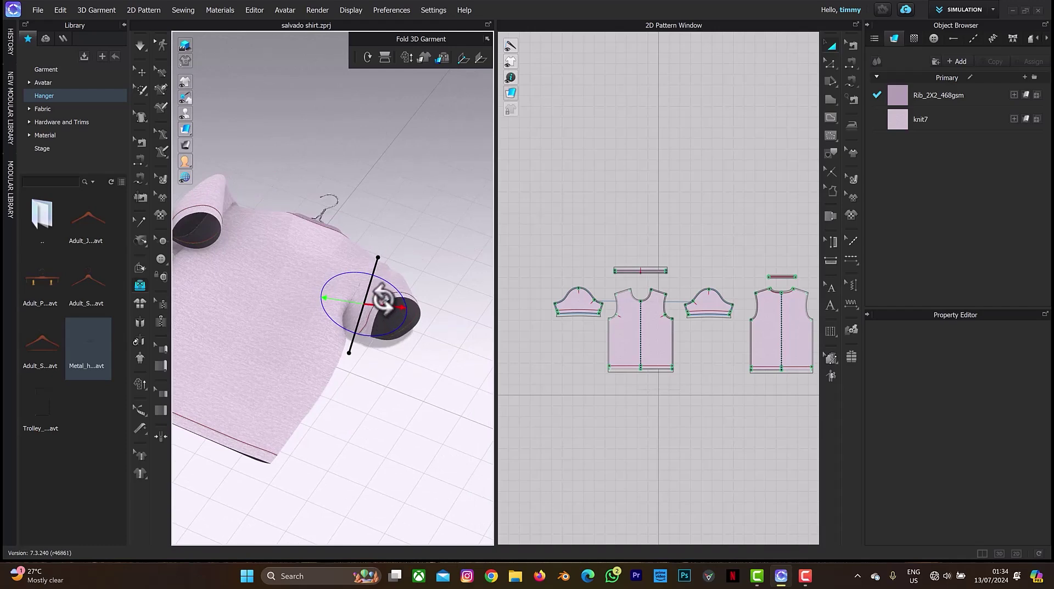
{"action": "left_click_drag", "start_coordinate": [378, 296], "coordinate": [363, 284]}
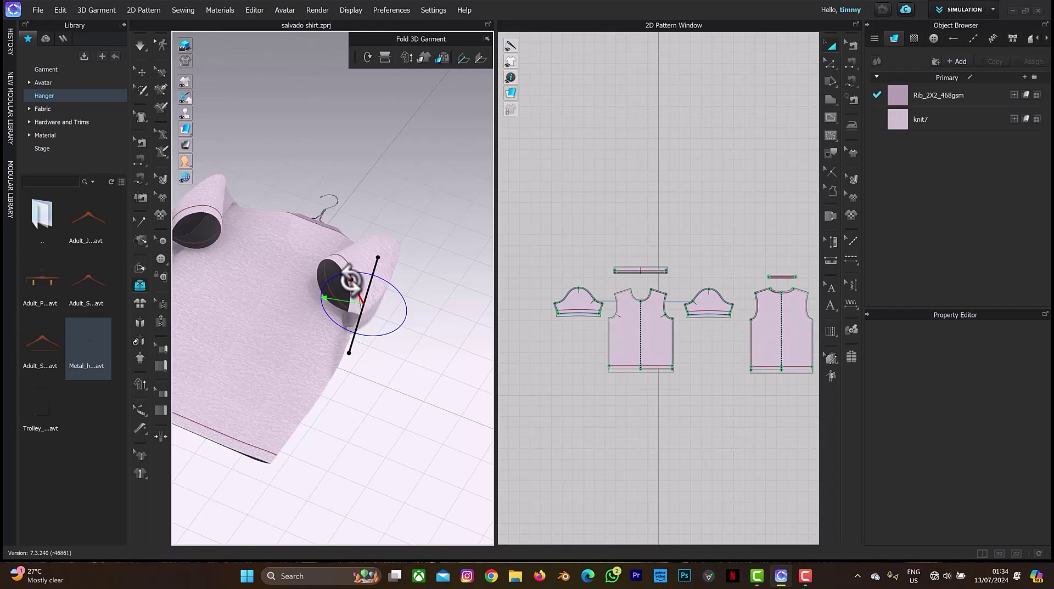
{"action": "mouse_move", "coordinate": [390, 268]}
{"action": "right_mouse_down"}
{"action": "mouse_move", "coordinate": [404, 236]}
{"action": "mouse_move", "coordinate": [395, 228]}
{"action": "mouse_move", "coordinate": [426, 250]}
{"action": "mouse_move", "coordinate": [384, 284]}
{"action": "right_mouse_up"}
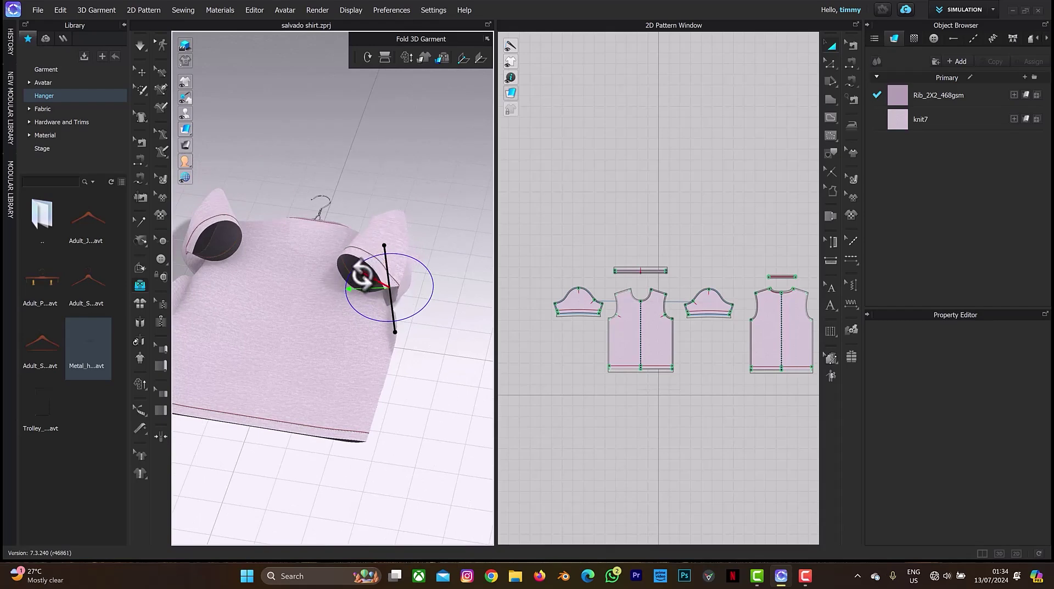
{"action": "right_click_drag", "start_coordinate": [383, 265], "coordinate": [268, 202]}
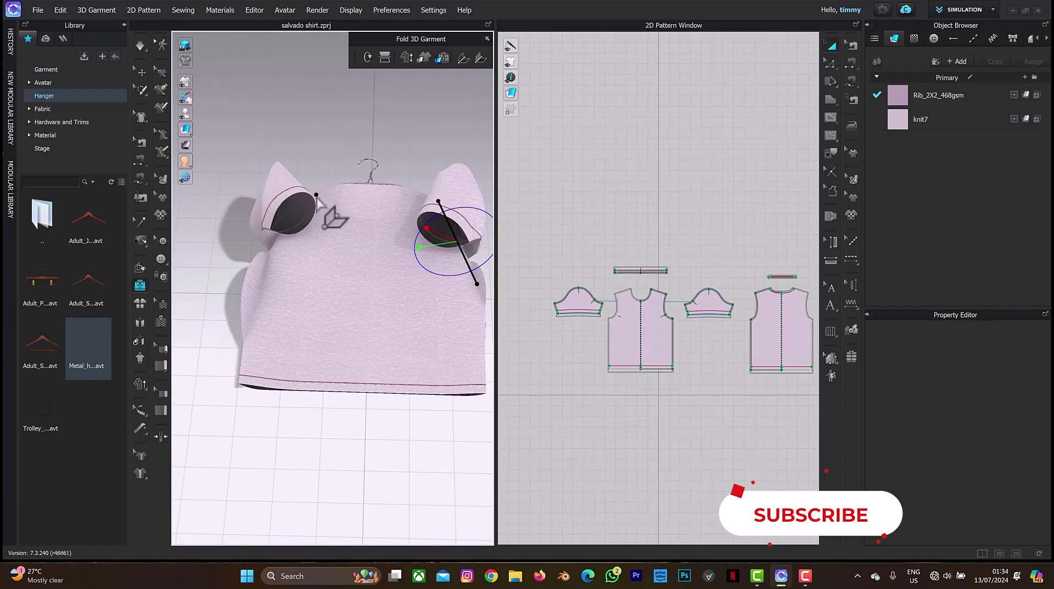
Step: Simulate the garment so that both folded sleeves settle flat over the shirt body
{"action": "key", "text": "q"}
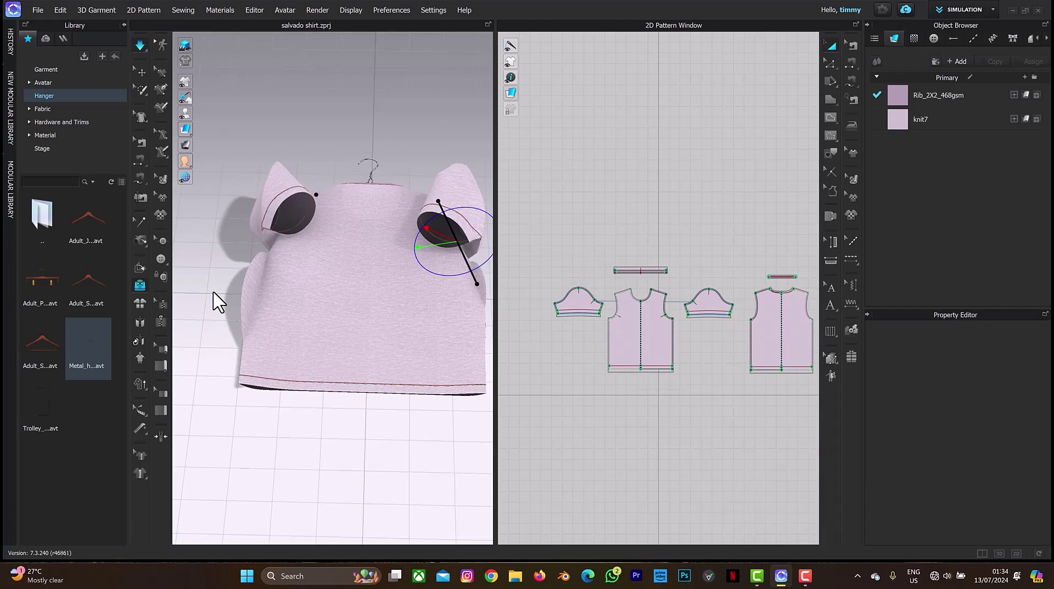
{"action": "right_click_drag", "start_coordinate": [216, 299], "coordinate": [348, 357]}
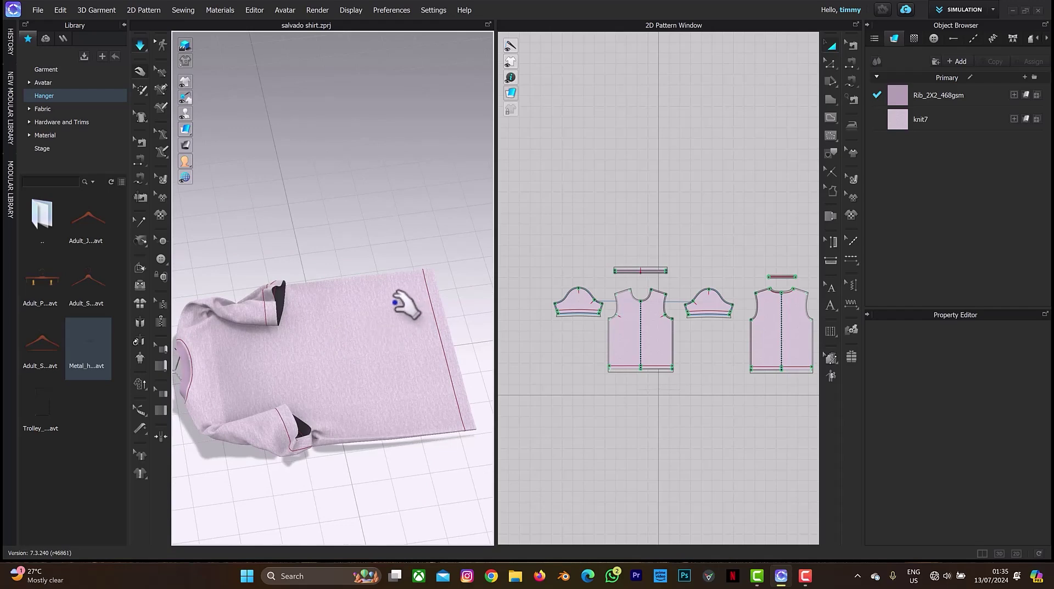
{"action": "right_click_drag", "start_coordinate": [388, 305], "coordinate": [377, 386]}
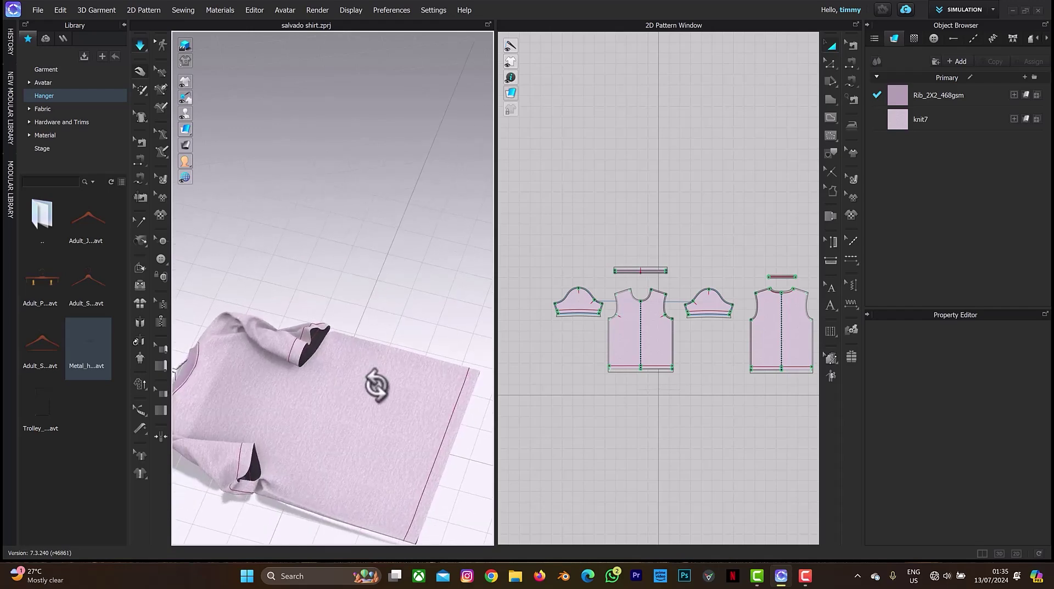
Step: With Fold 3D Garment, set a fold line across the full body width just above the hem stitching
{"action": "key", "text": "f"}
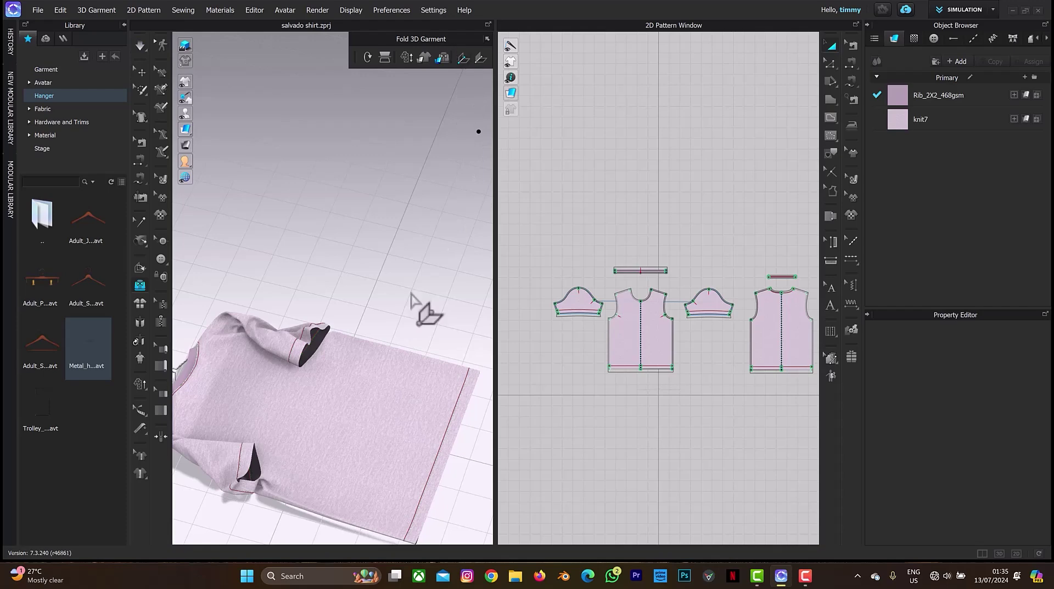
{"action": "right_click_drag", "start_coordinate": [410, 299], "coordinate": [414, 175]}
{"action": "middle_click_drag", "start_coordinate": [415, 175], "coordinate": [500, 151]}
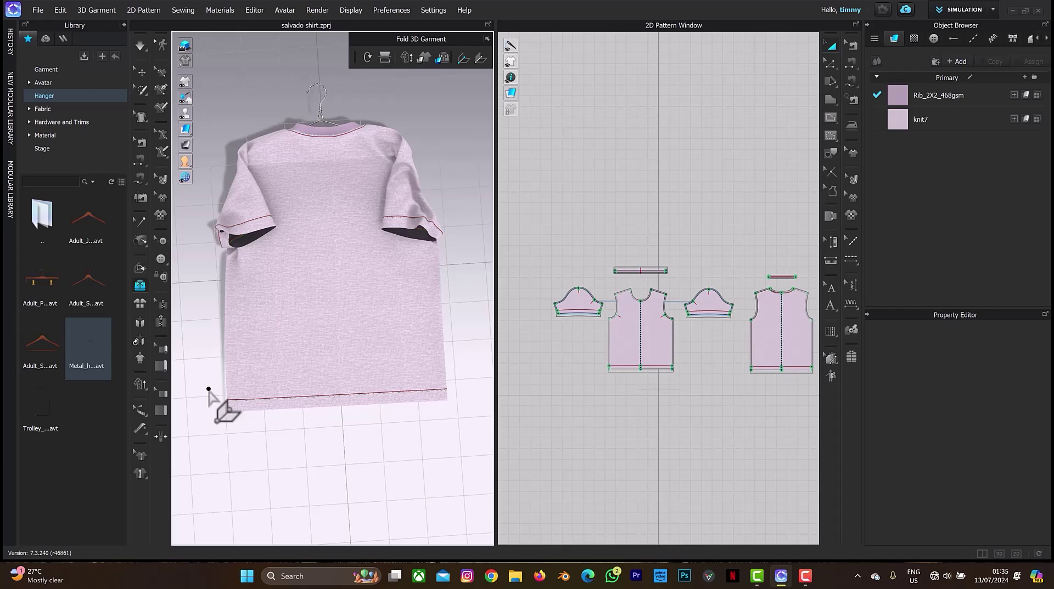
{"action": "left_click", "coordinate": [245, 386]}
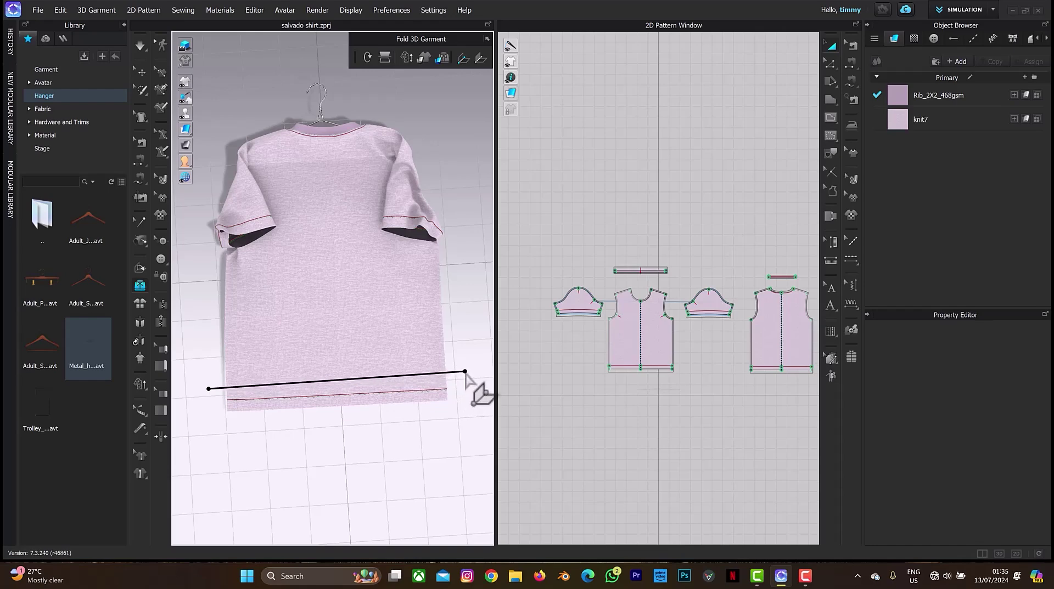
{"action": "left_click", "coordinate": [465, 371]}
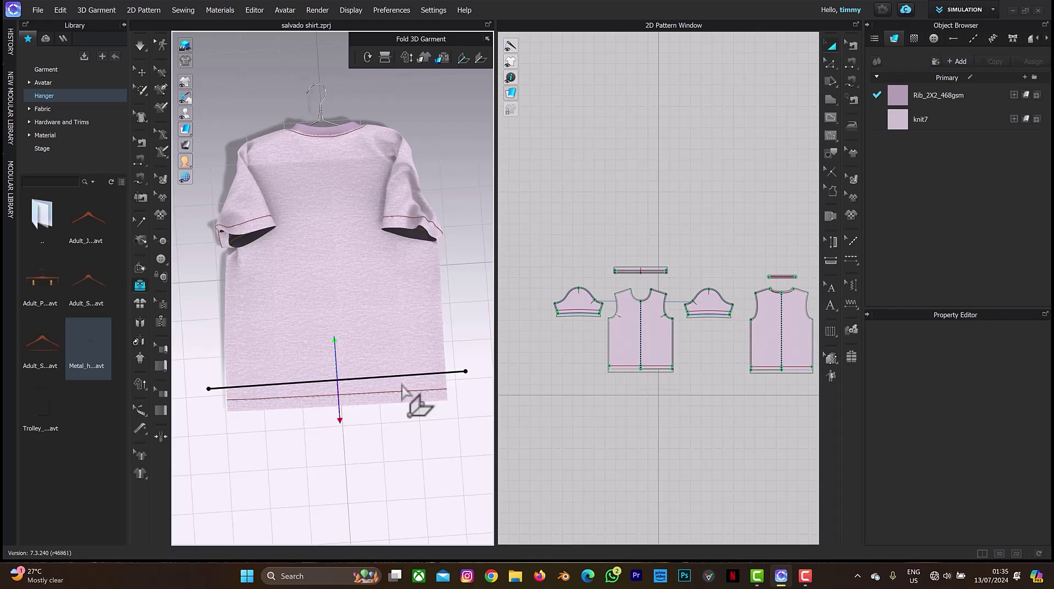
{"action": "key", "text": "space"}
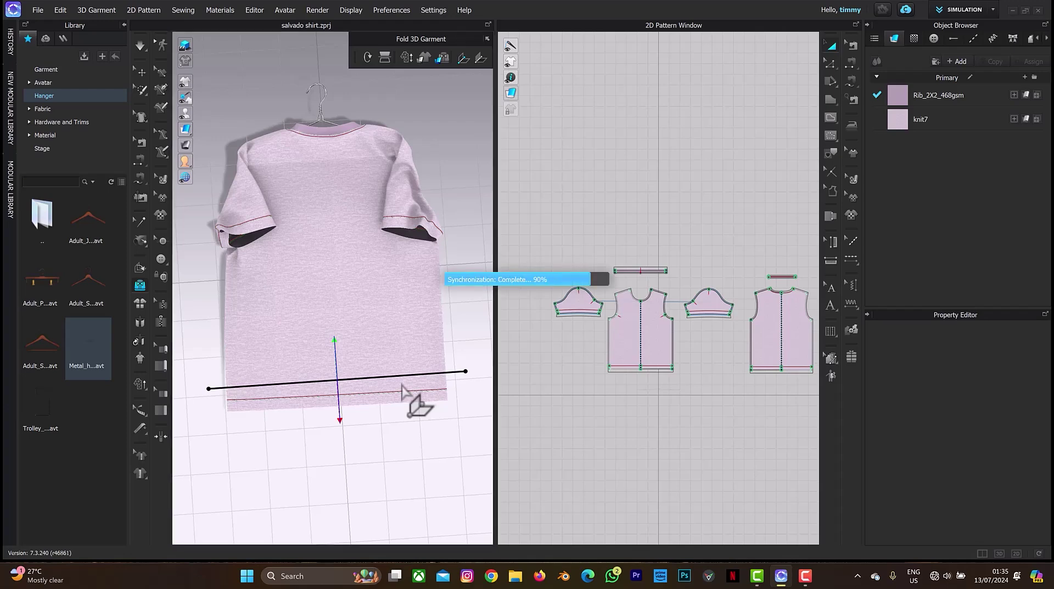
{"action": "left_click", "coordinate": [213, 395]}
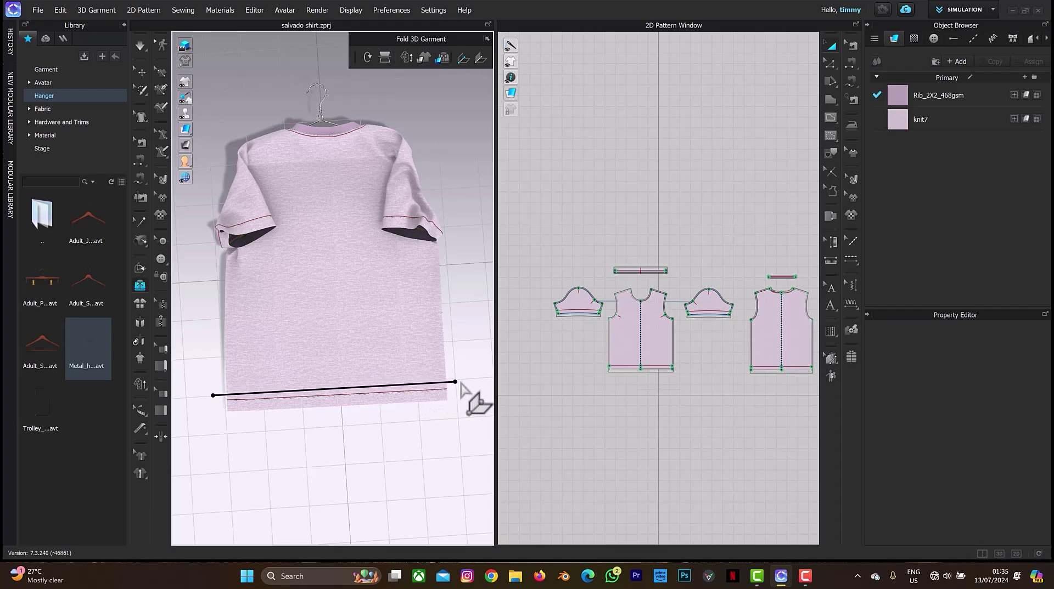
{"action": "left_click", "coordinate": [461, 381]}
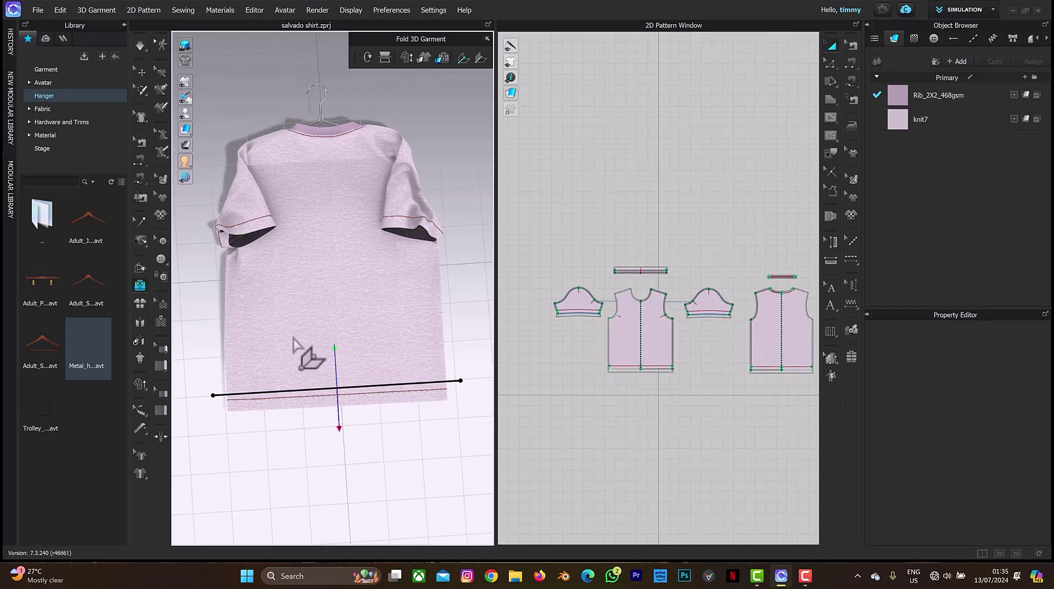
Step: Fold the hem strip up over the shirt body along the fold line above the stitching
{"action": "right_click_drag", "start_coordinate": [301, 334], "coordinate": [344, 236]}
{"action": "middle_click_drag", "start_coordinate": [401, 231], "coordinate": [254, 292]}
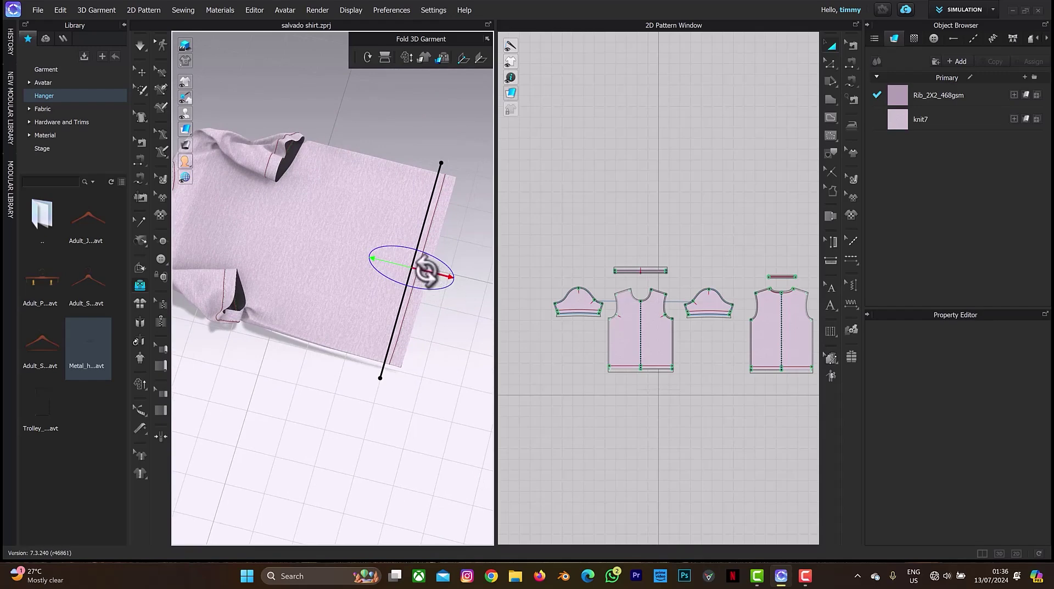
{"action": "left_click_drag", "start_coordinate": [416, 263], "coordinate": [377, 252]}
{"action": "right_click_drag", "start_coordinate": [446, 229], "coordinate": [448, 225]}
{"action": "left_click", "coordinate": [442, 224]}
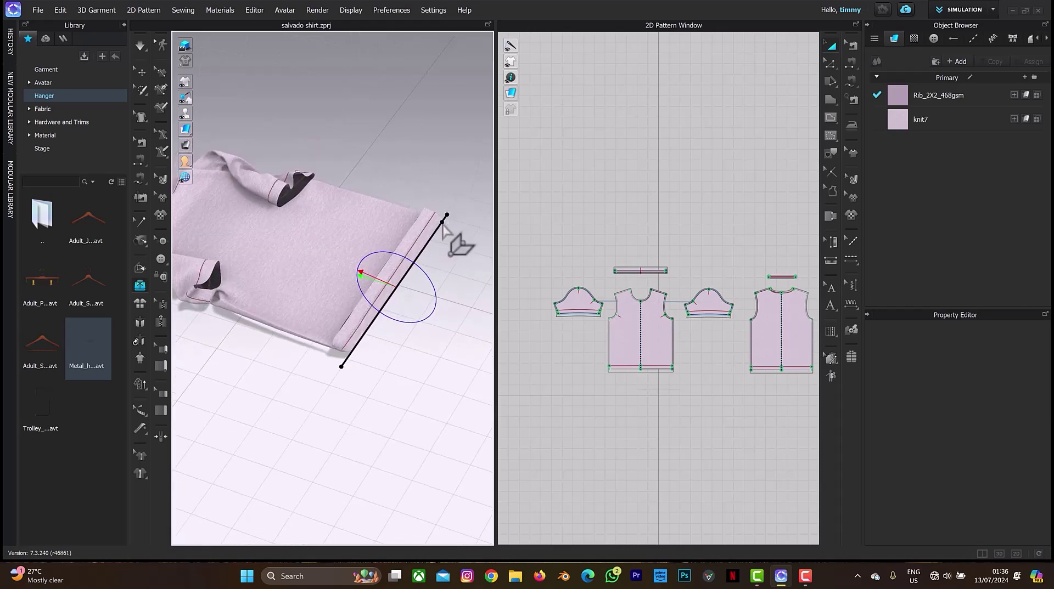
Step: Simulate the folded hem and pull its corner in towards the body, then stop the simulation
{"action": "key", "text": "q"}
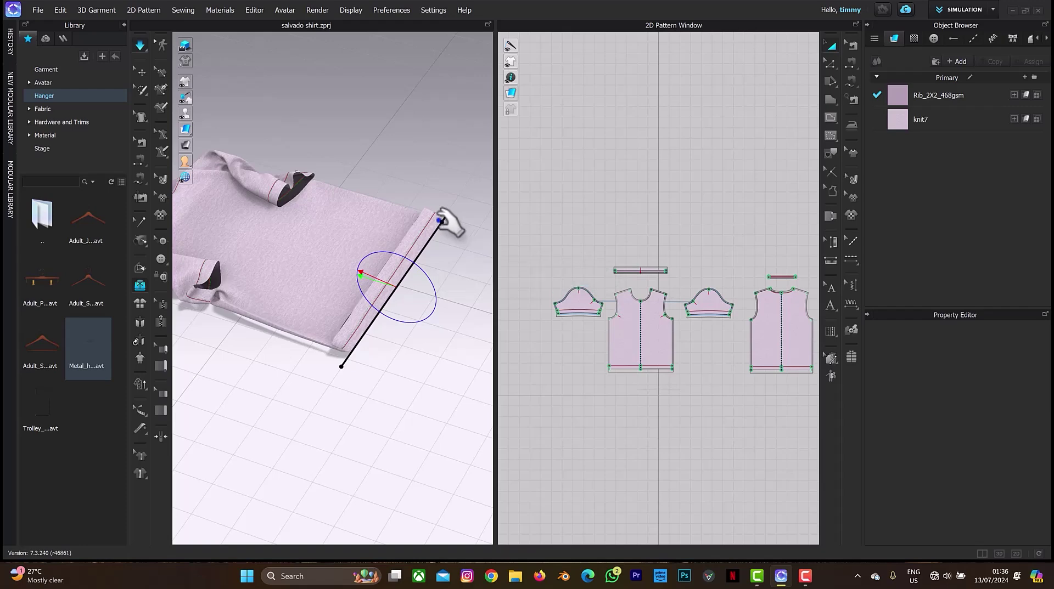
{"action": "key", "text": "space"}
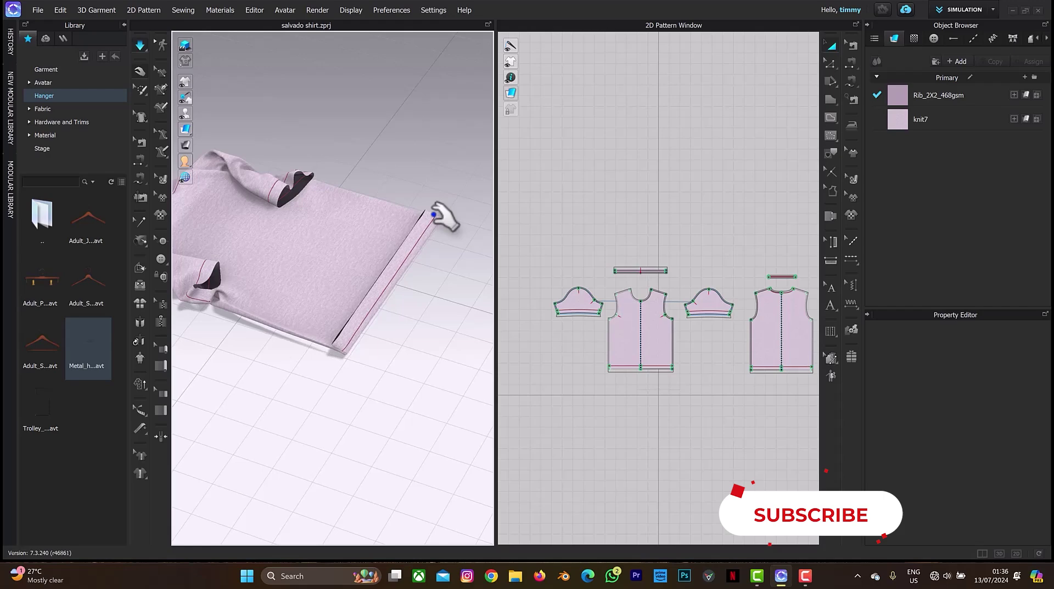
{"action": "right_click_drag", "start_coordinate": [413, 212], "coordinate": [412, 216]}
{"action": "key", "text": "space"}
Step: Set a second fold line across the shirt body, parallel to and slightly above the folded hem
{"action": "middle_click_drag", "start_coordinate": [410, 252], "coordinate": [423, 240]}
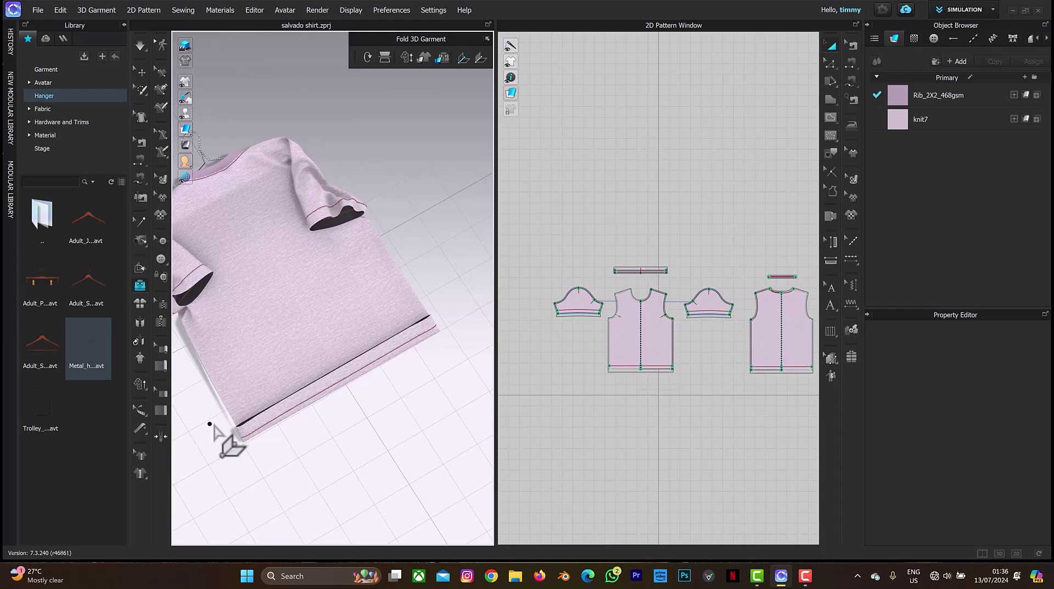
{"action": "mouse_move", "coordinate": [215, 417]}
{"action": "left_mouse_down"}
{"action": "mouse_move", "coordinate": [301, 393]}
{"action": "mouse_move", "coordinate": [326, 363]}
{"action": "left_mouse_up"}
{"action": "mouse_move", "coordinate": [395, 314]}
{"action": "left_mouse_down"}
{"action": "mouse_move", "coordinate": [418, 299]}
{"action": "mouse_move", "coordinate": [431, 305]}
{"action": "left_mouse_up"}
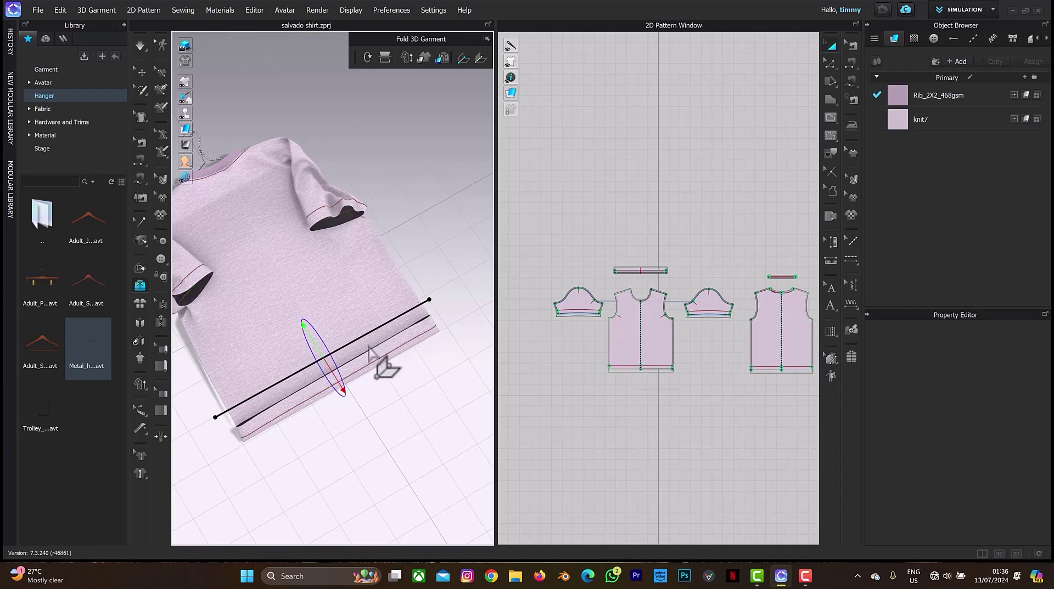
Step: Fold the hem band up over the body along the second line and simulate it, pulling its edge inward
{"action": "right_click_drag", "start_coordinate": [374, 343], "coordinate": [420, 302]}
{"action": "left_click_drag", "start_coordinate": [443, 237], "coordinate": [404, 218]}
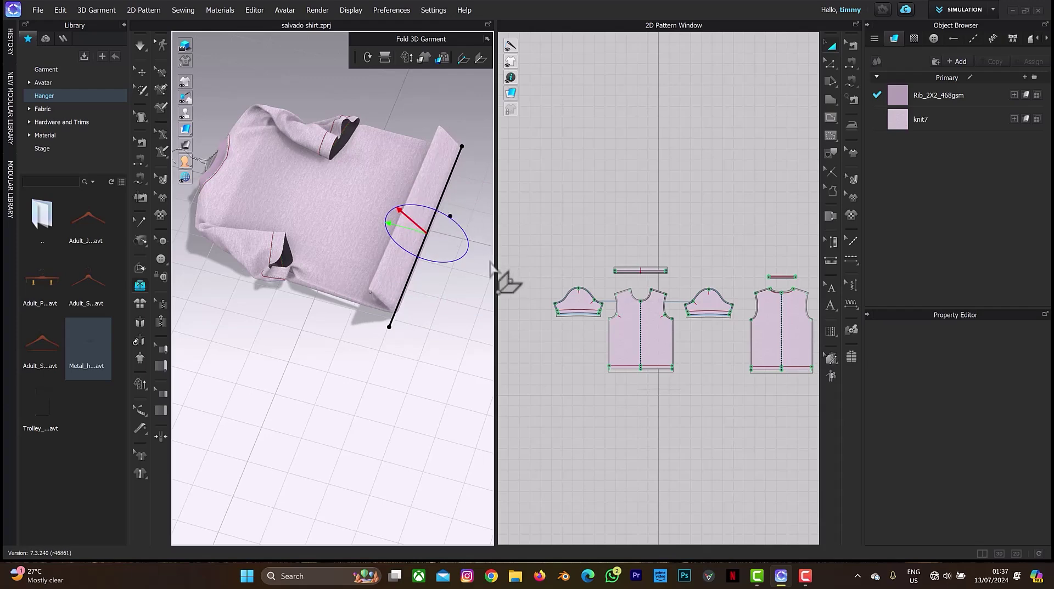
{"action": "key", "text": "q"}
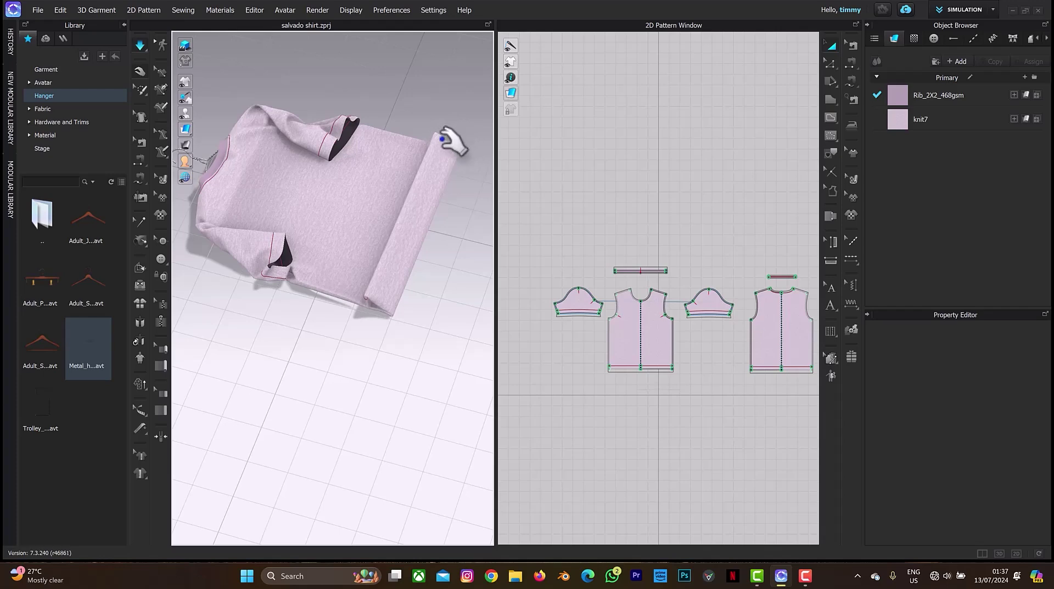
{"action": "right_click_drag", "start_coordinate": [430, 154], "coordinate": [386, 164]}
{"action": "middle_click_drag", "start_coordinate": [413, 158], "coordinate": [398, 122]}
Step: Using Fold 3D Garment, set a third fold line across the body just above the folded band
{"action": "left_click", "coordinate": [140, 285]}
{"action": "left_click", "coordinate": [229, 322]}
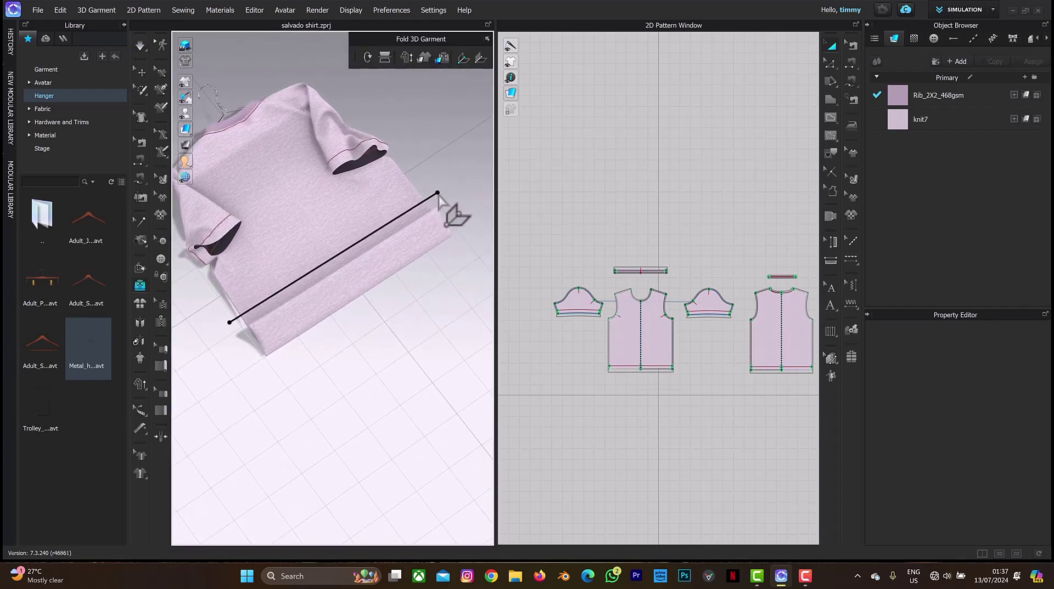
{"action": "left_click", "coordinate": [437, 198]}
{"action": "left_click", "coordinate": [378, 250]}
Step: Fold the band up over the body along the third line and simulate the garment to settle it
{"action": "right_click_drag", "start_coordinate": [380, 247], "coordinate": [483, 184]}
{"action": "left_click_drag", "start_coordinate": [361, 238], "coordinate": [284, 207]}
{"action": "key", "text": "space"}
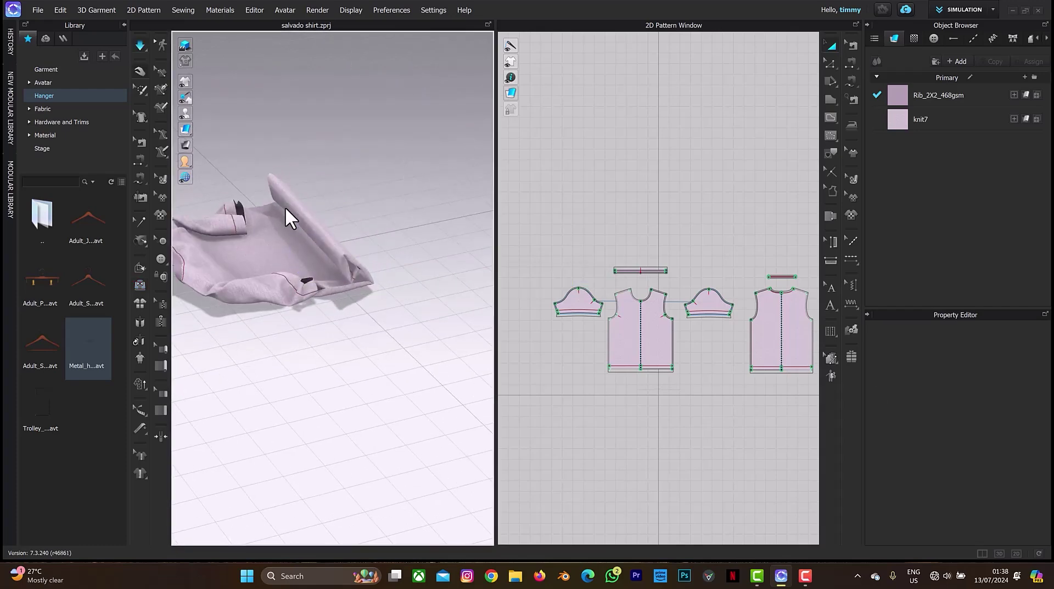
{"action": "right_click_drag", "start_coordinate": [284, 206], "coordinate": [406, 205]}
Step: Set a fourth fold line across the body between the sleeve openings and the folded band
{"action": "right_click_drag", "start_coordinate": [395, 247], "coordinate": [381, 284]}
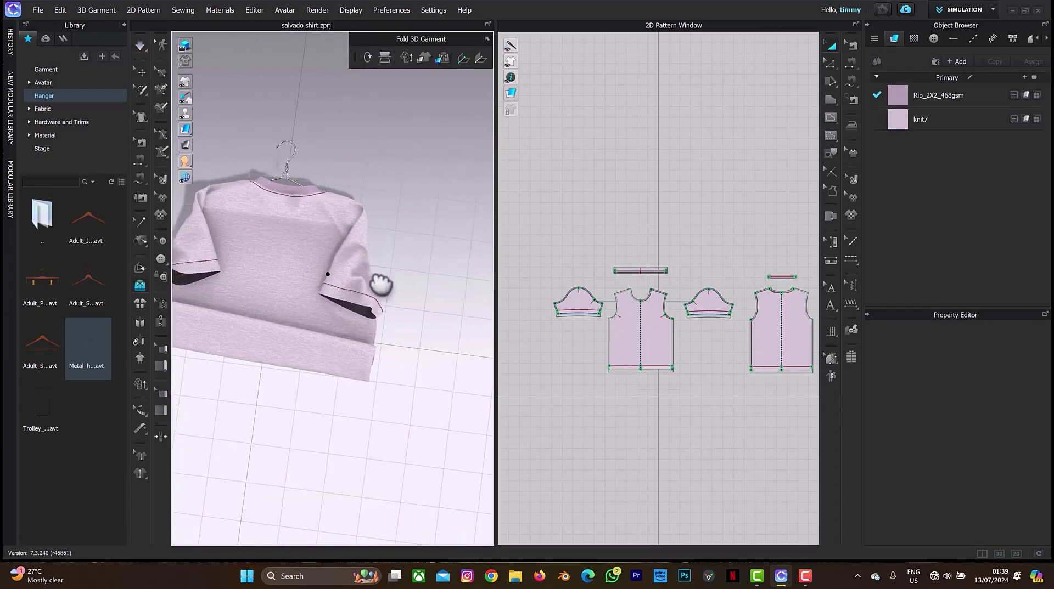
{"action": "middle_click_drag", "start_coordinate": [381, 284], "coordinate": [426, 283]}
{"action": "left_click", "coordinate": [200, 284]}
{"action": "left_click", "coordinate": [444, 327]}
{"action": "left_click", "coordinate": [342, 300]}
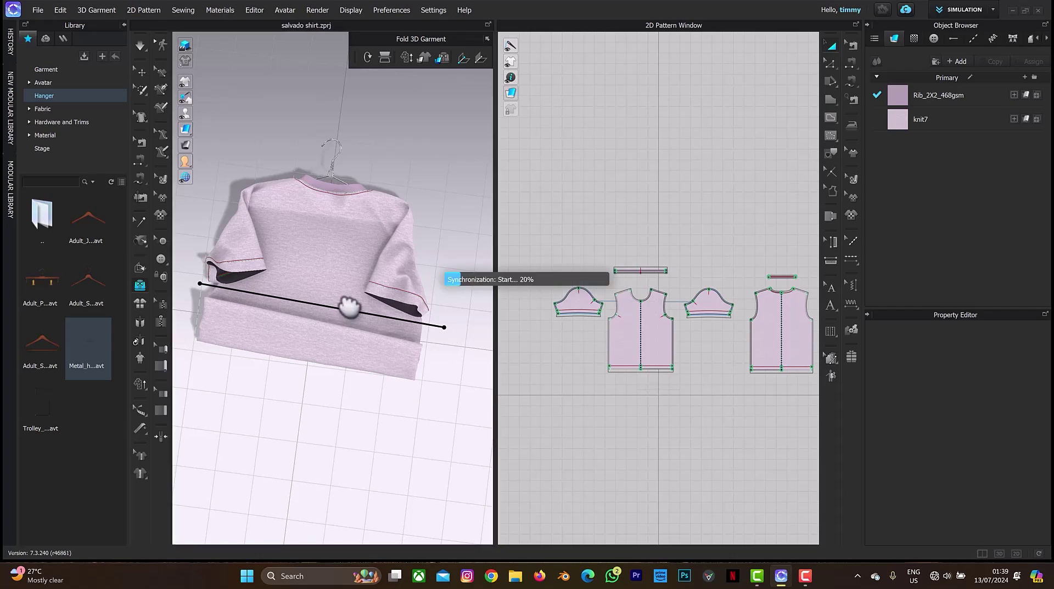
Step: Fold the lower band up towards the sleeves along the fourth line and simulate the fold
{"action": "right_click_drag", "start_coordinate": [325, 235], "coordinate": [337, 207]}
{"action": "left_click_drag", "start_coordinate": [337, 209], "coordinate": [317, 205]}
{"action": "key", "text": "space"}
{"action": "mouse_move", "coordinate": [371, 224]}
{"action": "right_mouse_down"}
{"action": "mouse_move", "coordinate": [381, 182]}
{"action": "mouse_move", "coordinate": [315, 186]}
{"action": "mouse_move", "coordinate": [275, 280]}
{"action": "mouse_move", "coordinate": [322, 292]}
{"action": "mouse_move", "coordinate": [369, 204]}
{"action": "right_mouse_up"}
{"action": "right_click_drag", "start_coordinate": [384, 168], "coordinate": [340, 204]}
Step: Using Fold 3D Garment, set one more fold line across the full width of the partly folded shirt
{"action": "left_click", "coordinate": [140, 286]}
{"action": "left_click", "coordinate": [206, 285]}
{"action": "left_click", "coordinate": [429, 248]}
Step: Fold the shirt up along the last fold line and simulate the finished bundle
{"action": "left_click_drag", "start_coordinate": [342, 204], "coordinate": [354, 189]}
{"action": "right_click_drag", "start_coordinate": [430, 167], "coordinate": [407, 153]}
{"action": "key", "text": "space"}
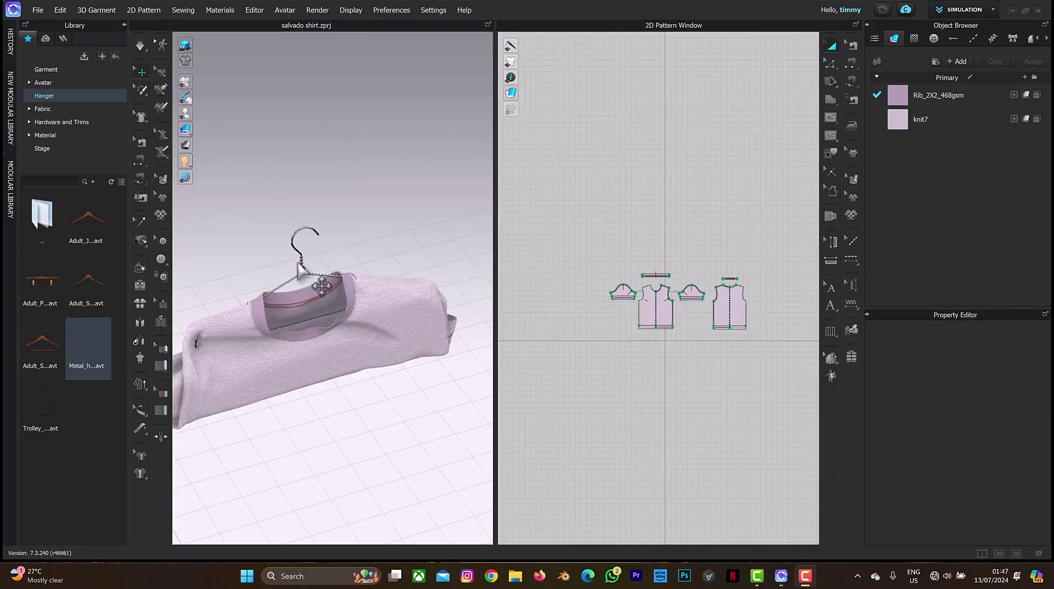
Step: Position the metal hanger in the neck opening of the folded T-shirt and deselect it
{"action": "left_click", "coordinate": [305, 273]}
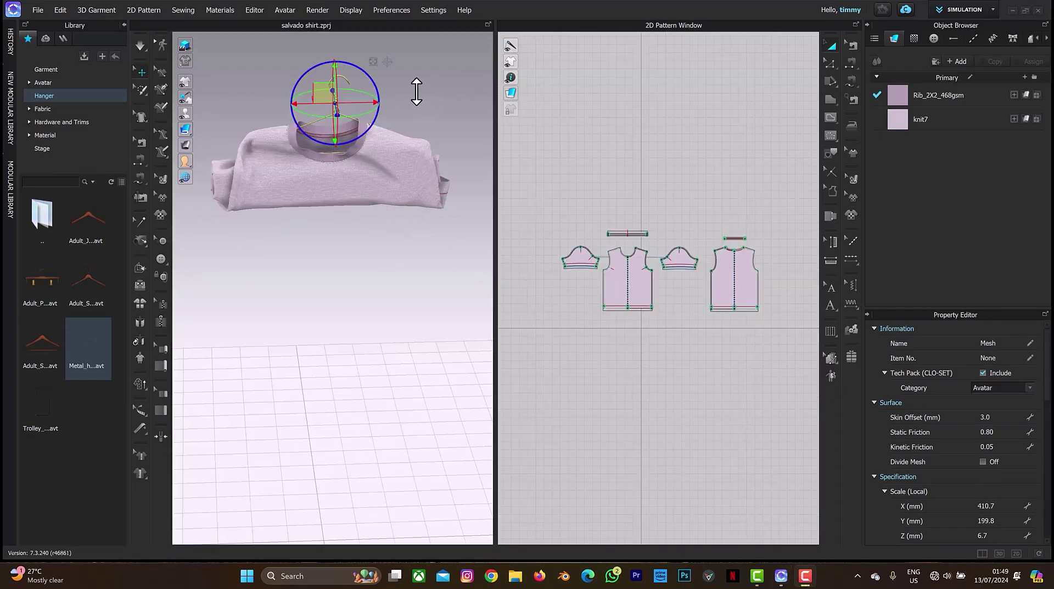
{"action": "left_click", "coordinate": [312, 98]}
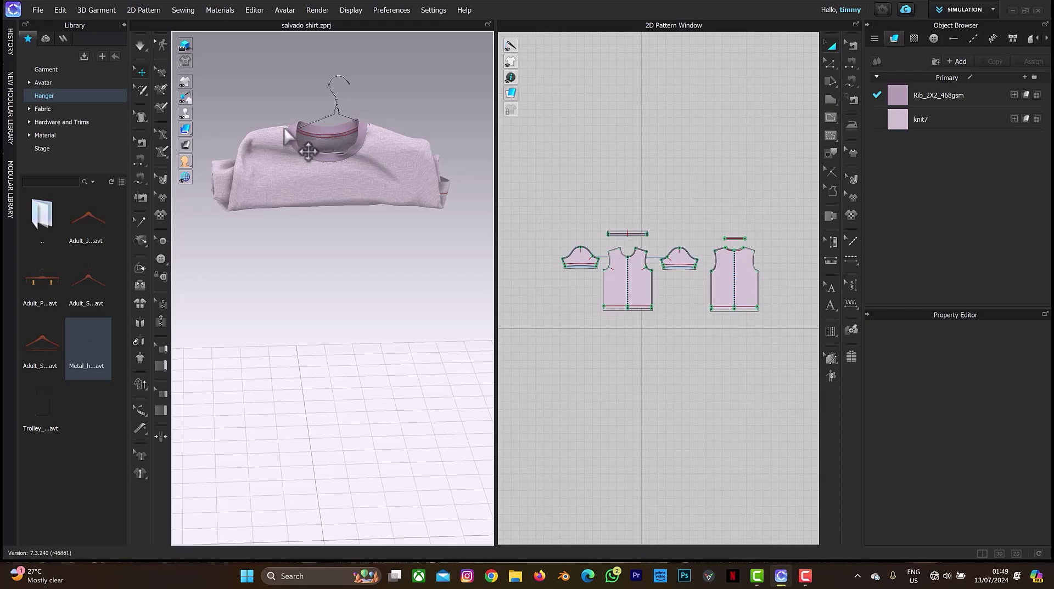
Step: Browse from the library's Garment folder to its parent folder and look at the saved T-shirt project file
{"action": "left_click", "coordinate": [46, 68]}
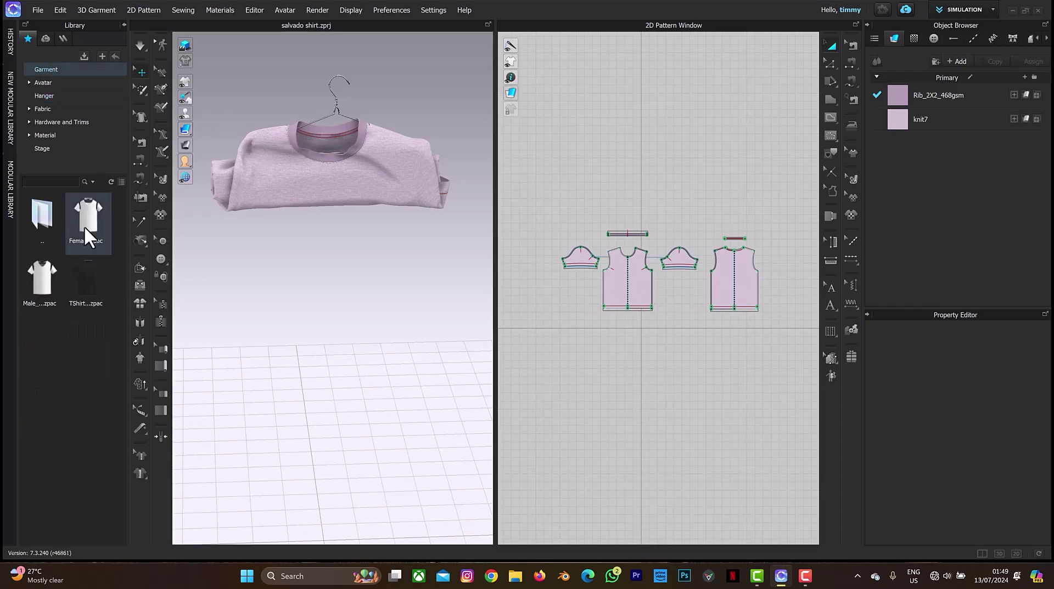
{"action": "double_click", "coordinate": [41, 229]}
{"action": "scroll", "coordinate": [66, 330], "scroll_direction": "down", "scroll_amount": 5}
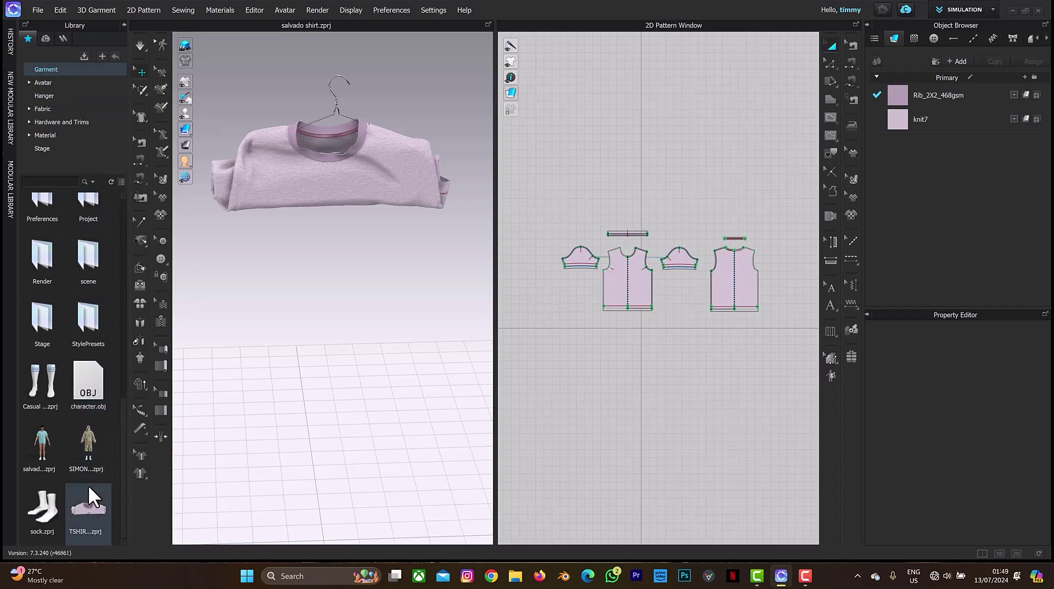
{"action": "mouse_move", "coordinate": [88, 505]}
Step: Start the Graphic tool for the 2D patterns and load the image Toxic-removebg-preview from Downloads
{"action": "scroll", "coordinate": [680, 236], "scroll_direction": "up", "scroll_amount": 2}
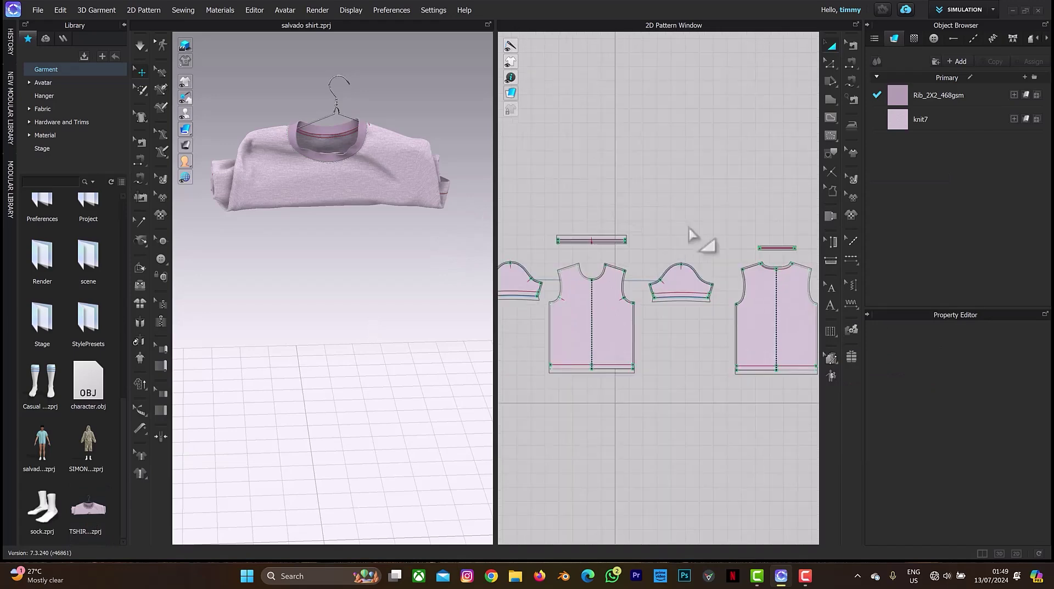
{"action": "scroll", "coordinate": [741, 188], "scroll_direction": "up", "scroll_amount": 2}
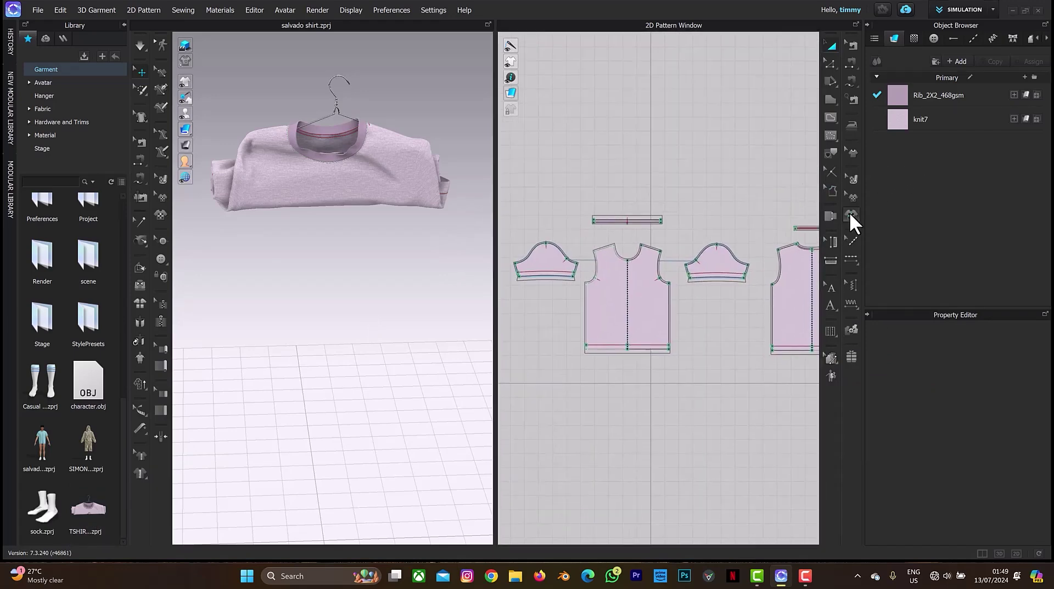
{"action": "left_click", "coordinate": [848, 211]}
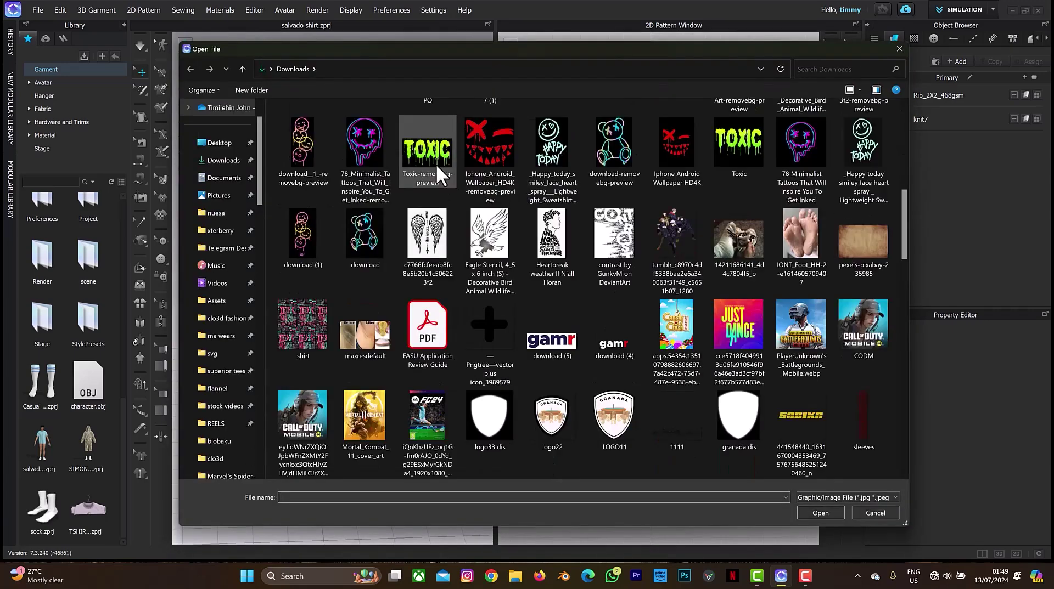
{"action": "left_click", "coordinate": [432, 160]}
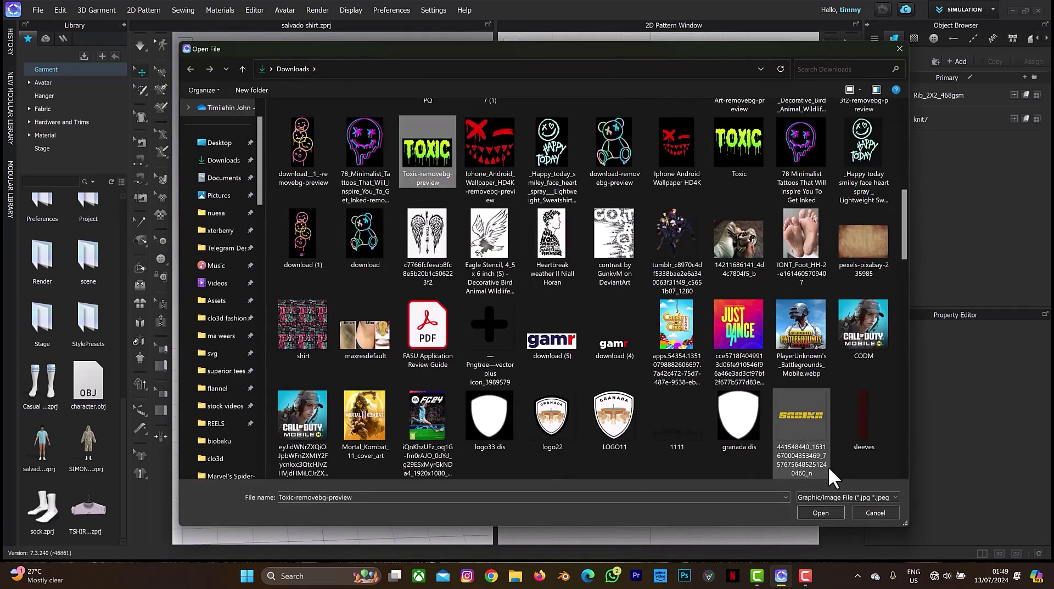
{"action": "left_click", "coordinate": [812, 509]}
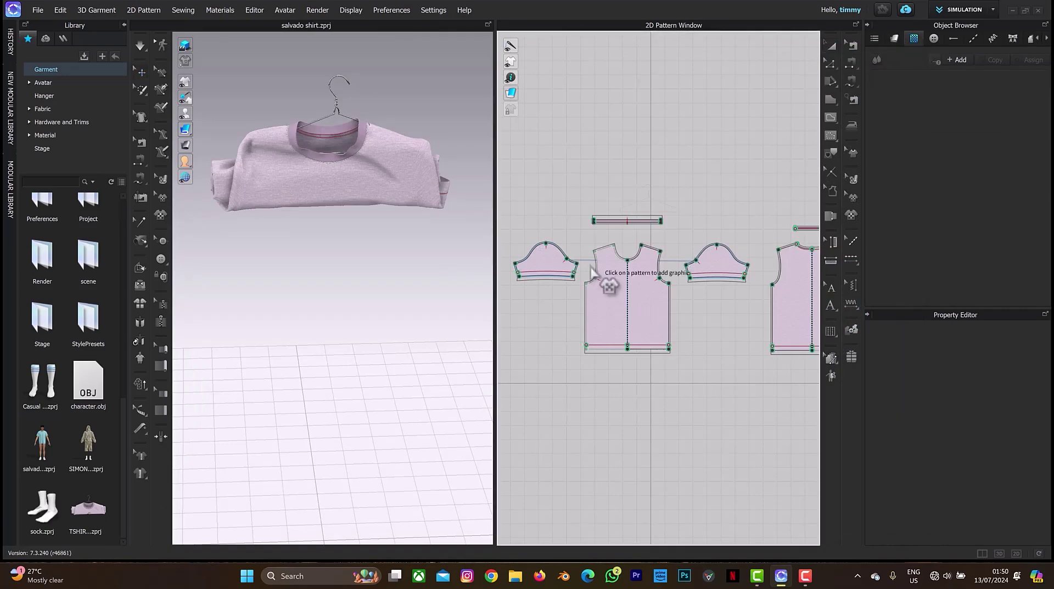
Step: Place the graphic on the front body pattern's chest with a width of 300 mm
{"action": "left_click", "coordinate": [628, 289]}
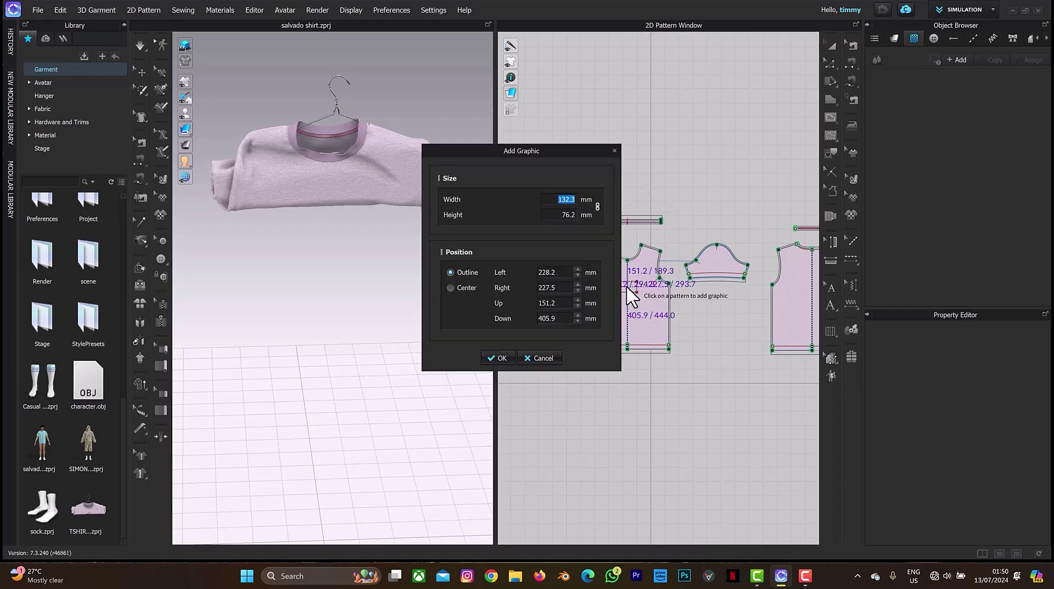
{"action": "type", "text": "300"}
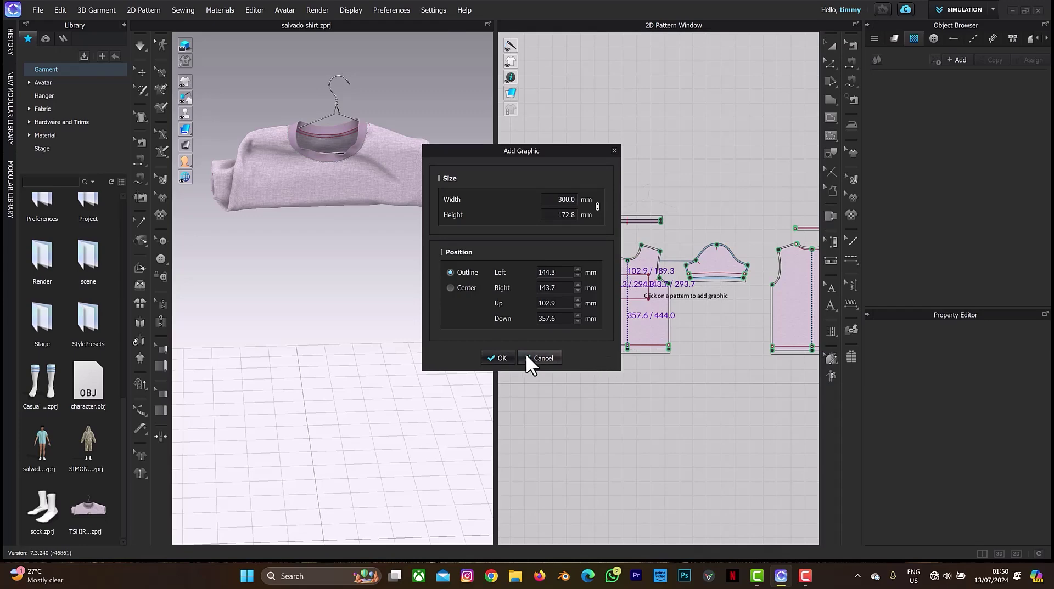
{"action": "left_click", "coordinate": [502, 358]}
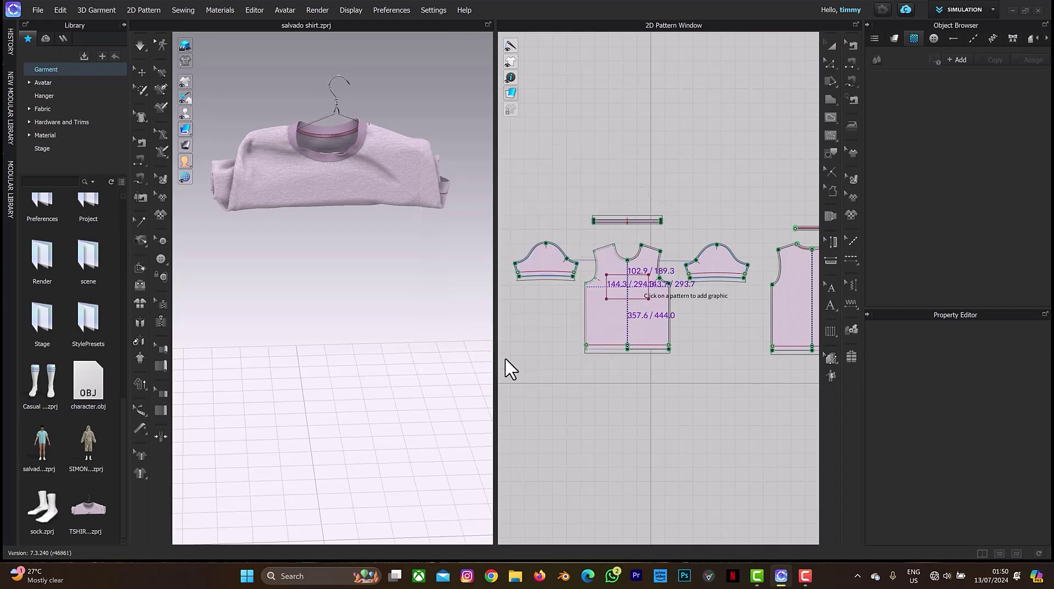
Step: Center the Toxic graphic on the front body pattern's chest, enlarge it slightly and return to the Transform Pattern tool
{"action": "left_click", "coordinate": [619, 265]}
{"action": "mouse_move", "coordinate": [625, 281]}
{"action": "left_mouse_down"}
{"action": "mouse_move", "coordinate": [628, 268]}
{"action": "mouse_move", "coordinate": [630, 281]}
{"action": "left_mouse_up"}
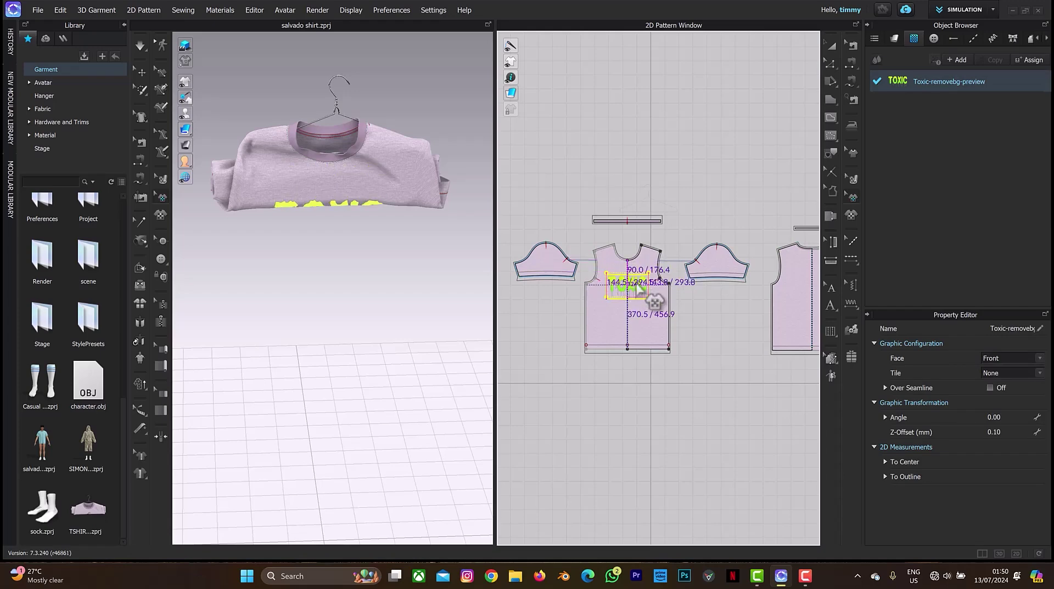
{"action": "left_click", "coordinate": [637, 291]}
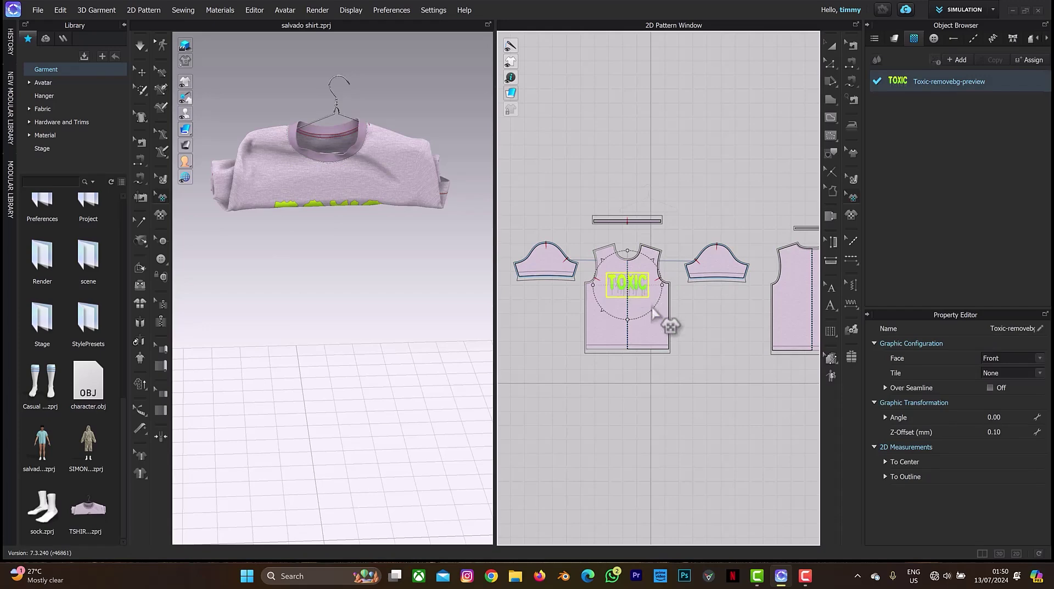
{"action": "mouse_move", "coordinate": [652, 308]}
{"action": "left_mouse_down"}
{"action": "mouse_move", "coordinate": [631, 288]}
{"action": "mouse_move", "coordinate": [654, 308]}
{"action": "left_mouse_up"}
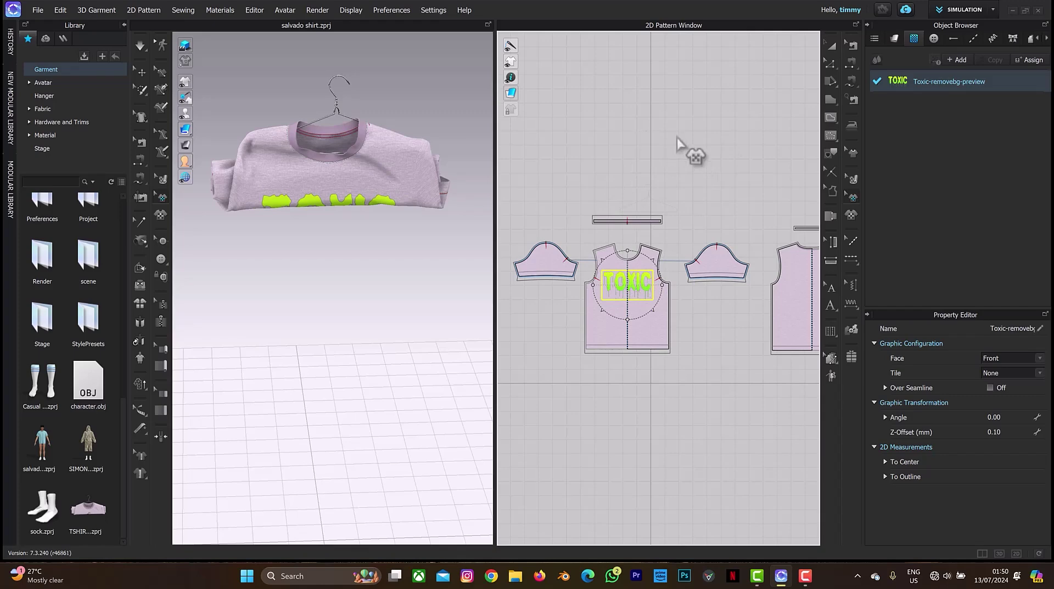
{"action": "key", "text": "a"}
Step: Record about 300 frames of the T-shirt unfolding on the hanger in Animation mode and play the recording from the first frame
{"action": "left_click", "coordinate": [956, 9]}
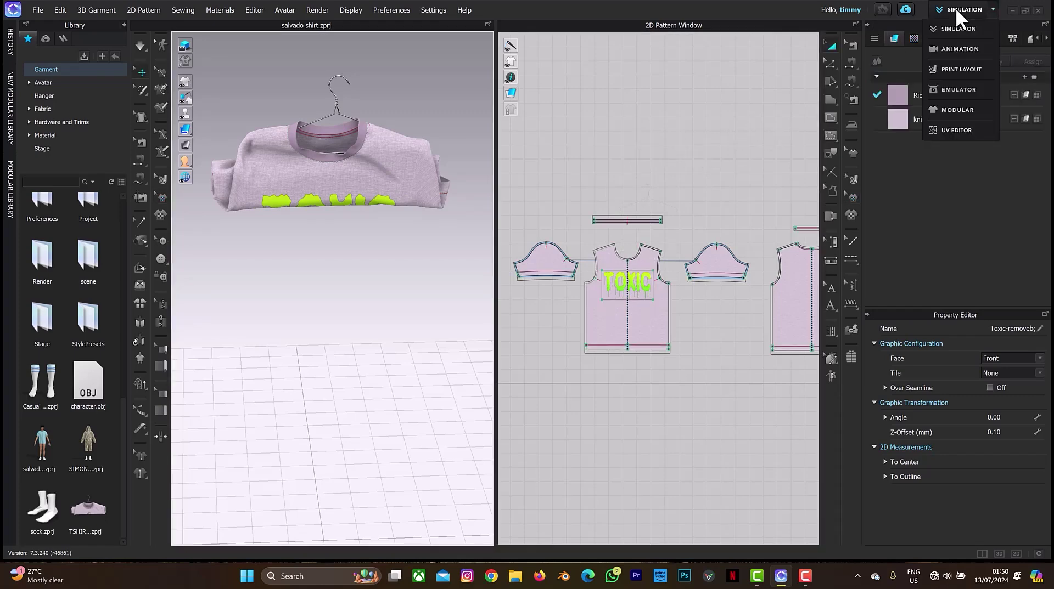
{"action": "left_click", "coordinate": [949, 49]}
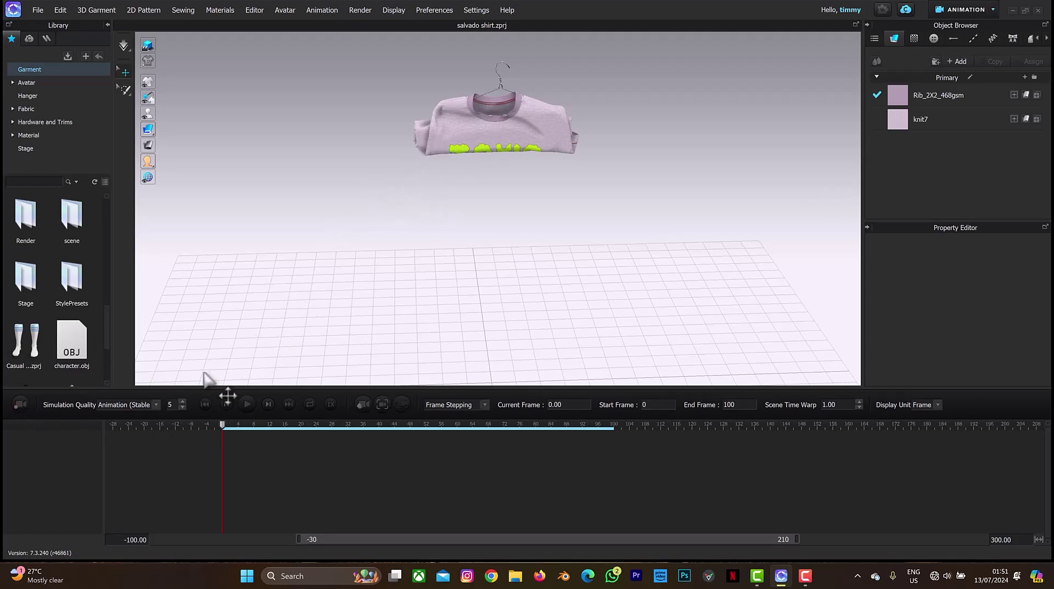
{"action": "left_click", "coordinate": [21, 406]}
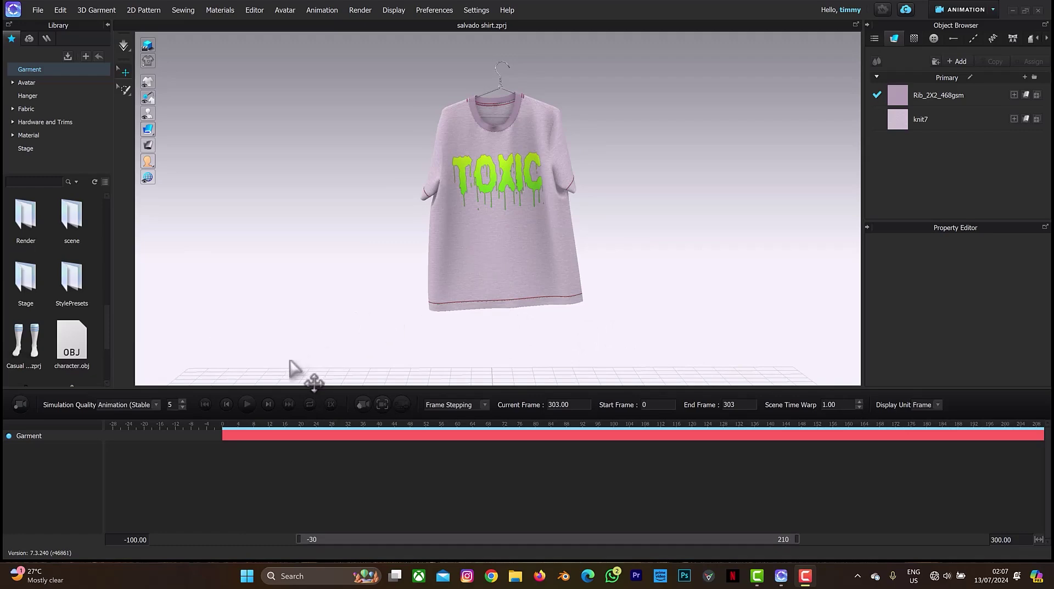
{"action": "left_click", "coordinate": [205, 405]}
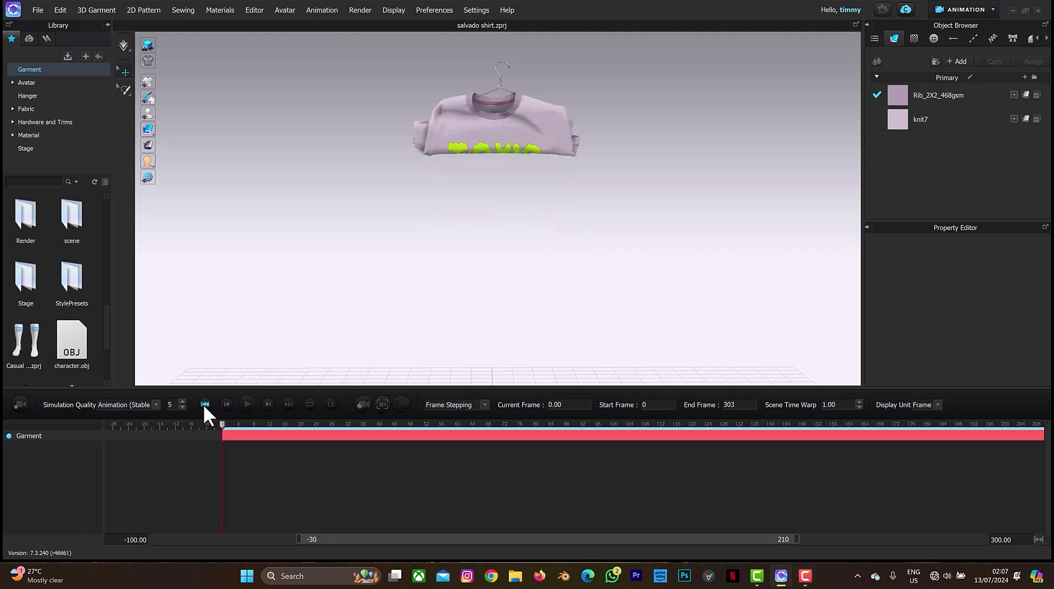
{"action": "left_click", "coordinate": [244, 405]}
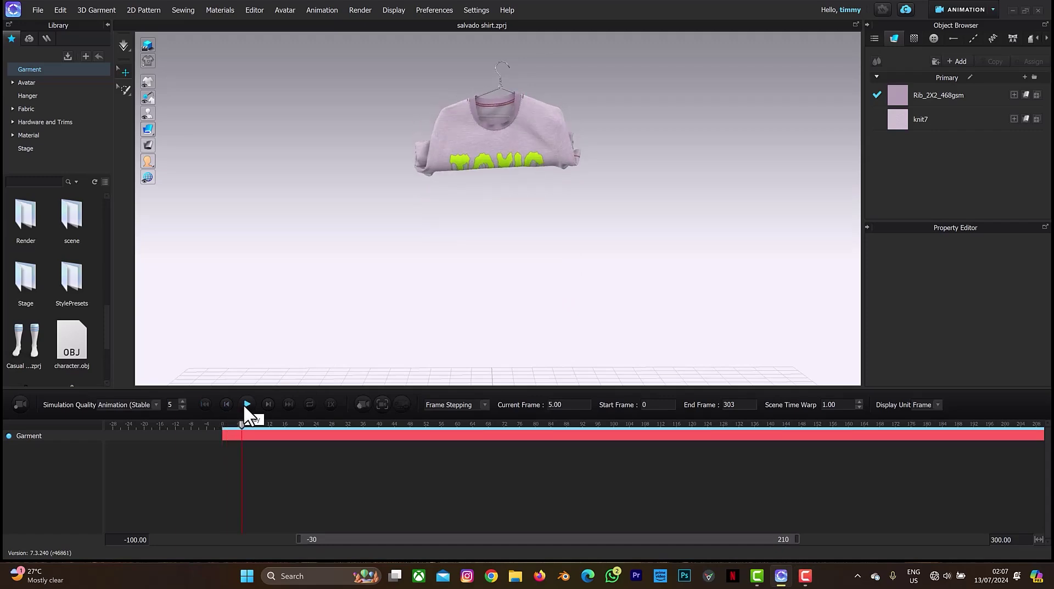